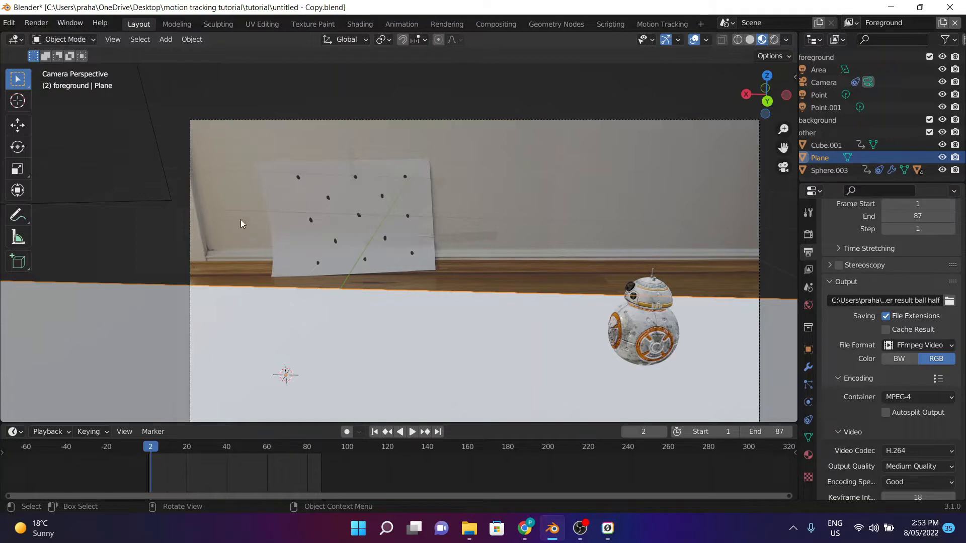
scroll(260, 255, down, 3)
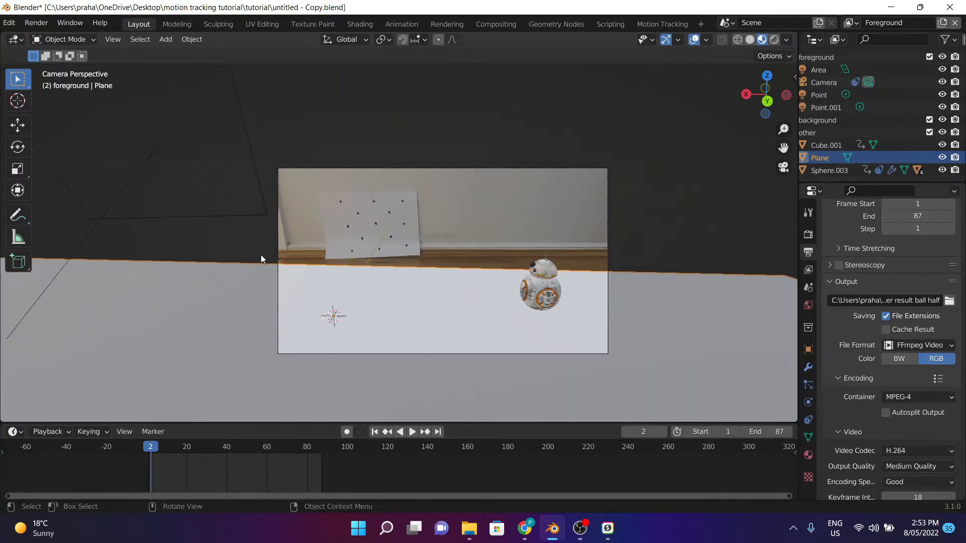
scroll(260, 254, up, 3)
scroll(260, 254, down, 3)
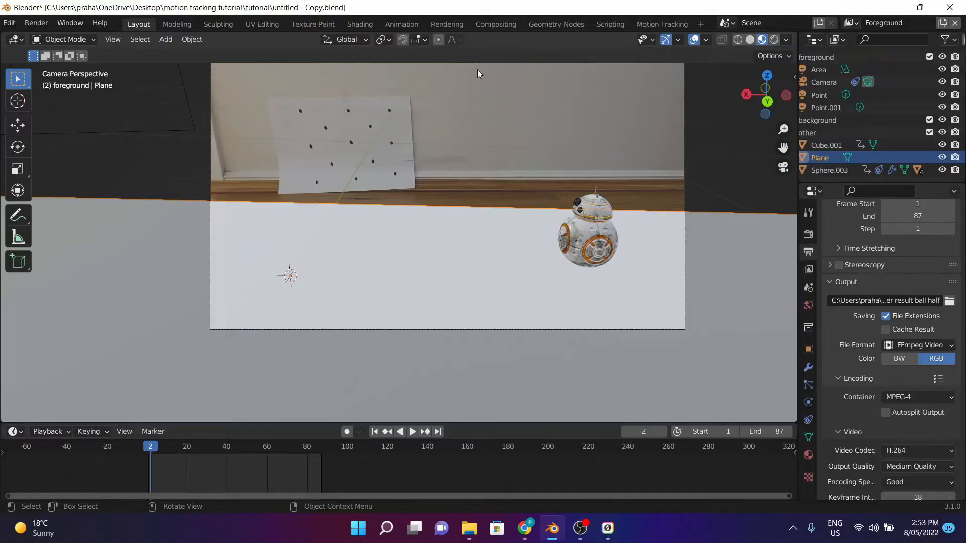
- In the Motion Tracking workspace, convert the selected tracking markers on the wall paper into a mesh
click(671, 23)
scroll(352, 264, down, 2)
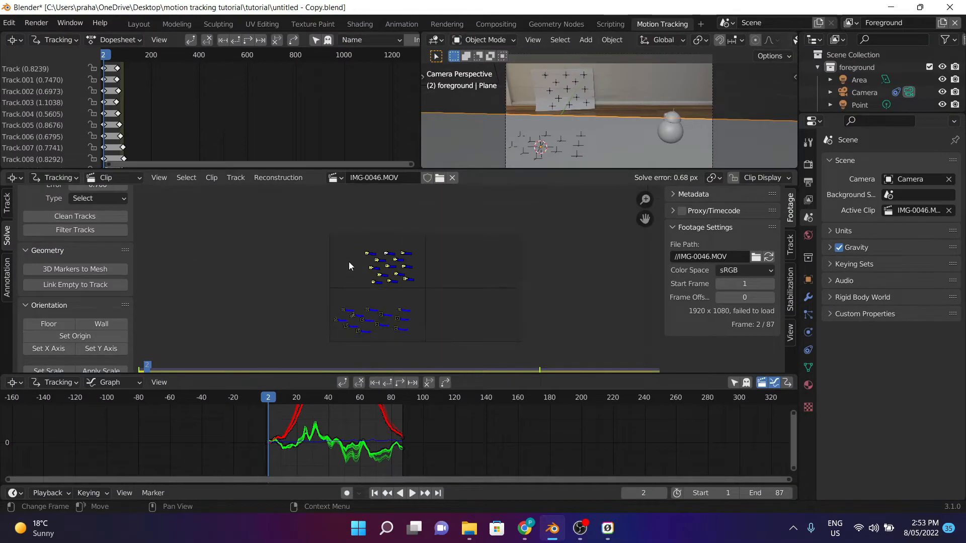
scroll(355, 270, up, 2)
scroll(355, 265, up, 3)
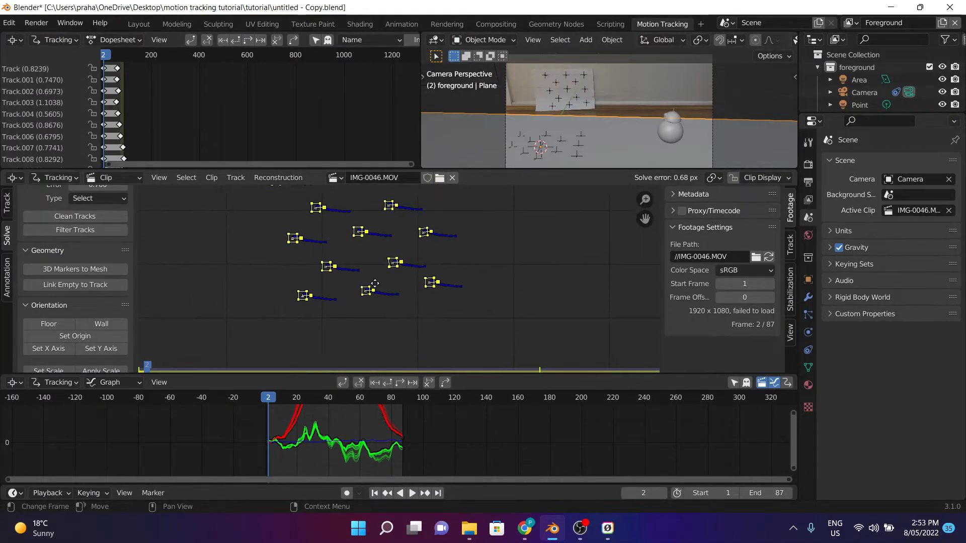
scroll(378, 282, down, 3)
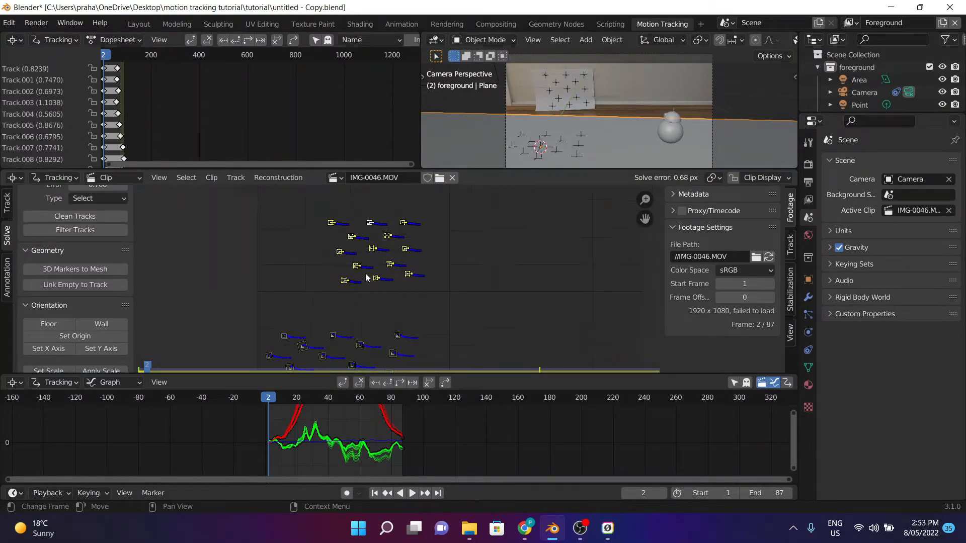
scroll(366, 277, up, 3)
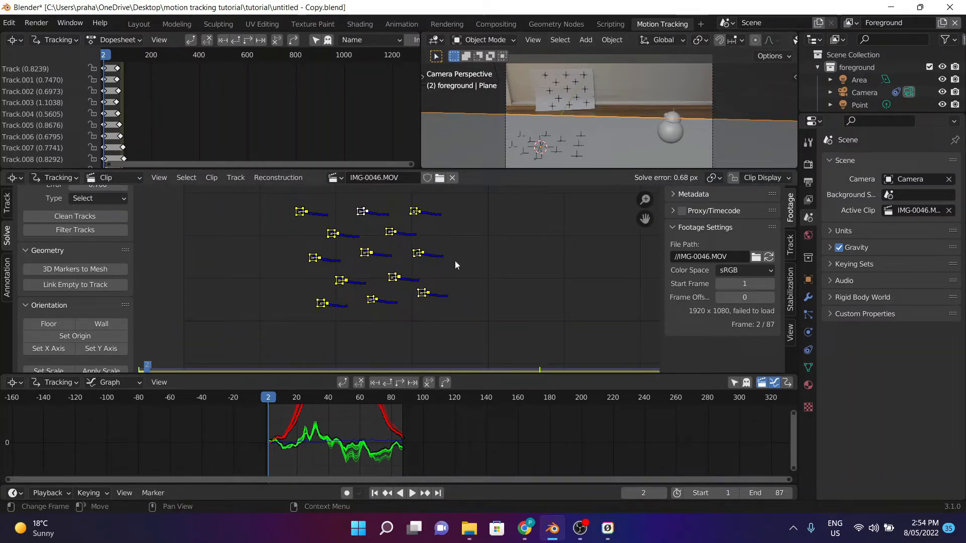
click(56, 270)
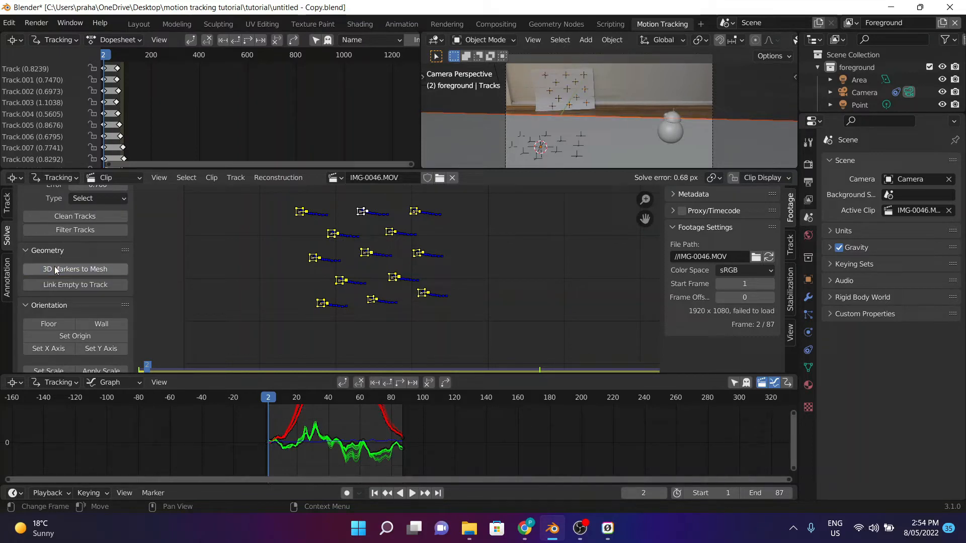
- Return to the Layout workspace and select only the Tracks mesh on the paper's dots
click(144, 25)
scroll(300, 119, up, 2)
scroll(337, 137, down, 2)
scroll(337, 137, up, 3)
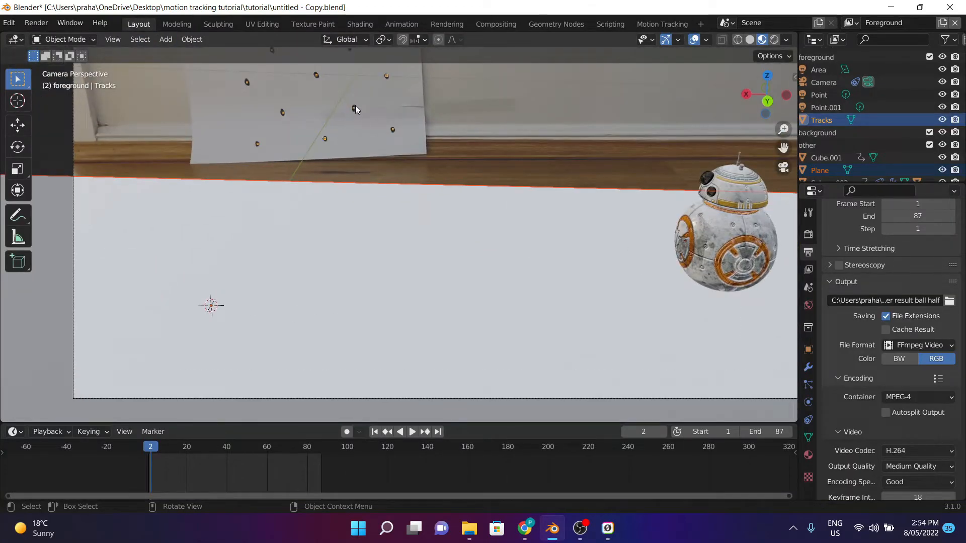
click(354, 110)
scroll(353, 110, down, 2)
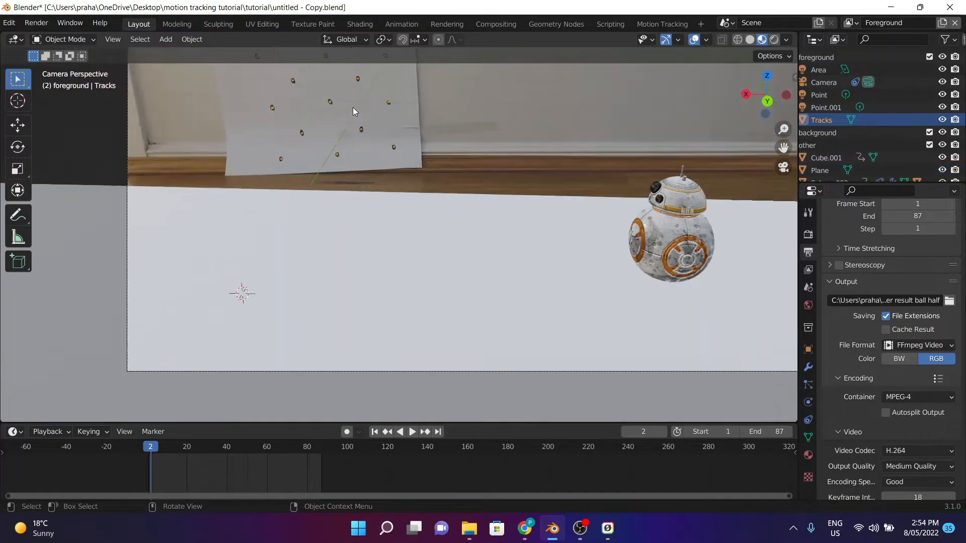
scroll(358, 158, down, 2)
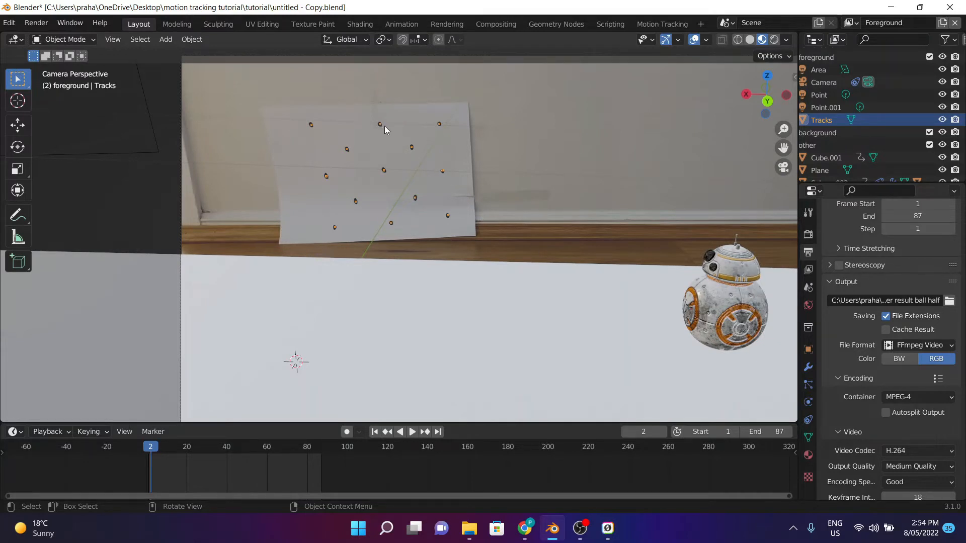
- Add a UV sphere and scale it down to a small ball at the 3D cursor
key(shift+a)
mouse_move(387, 134)
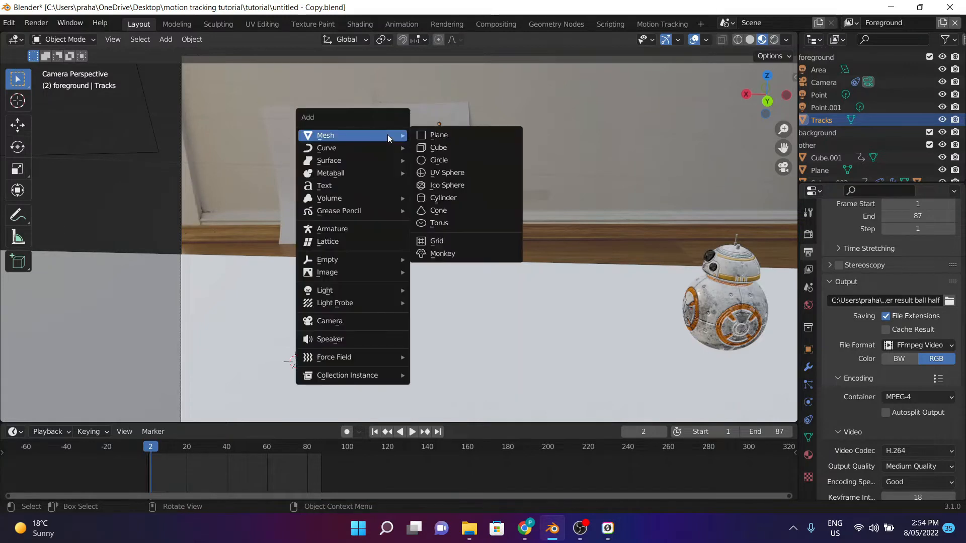
click(454, 176)
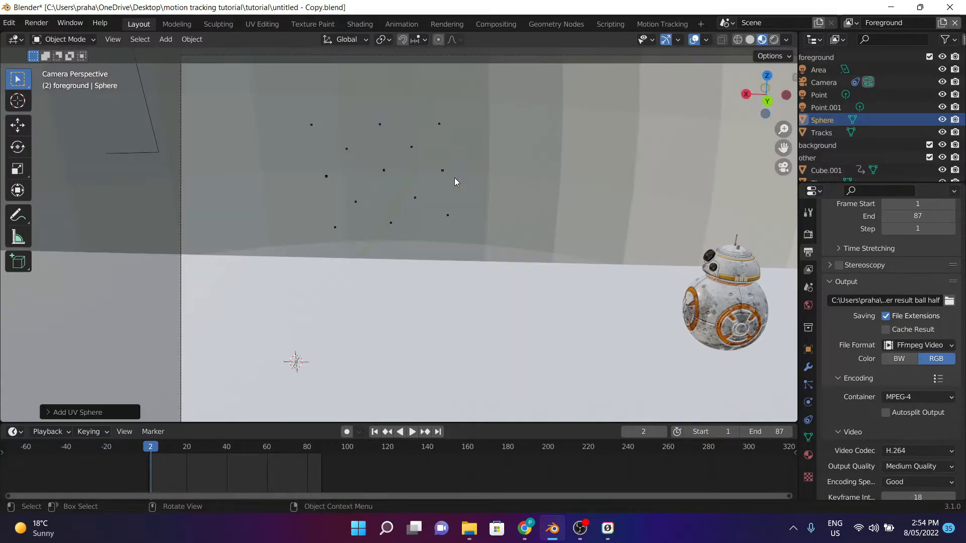
key(s)
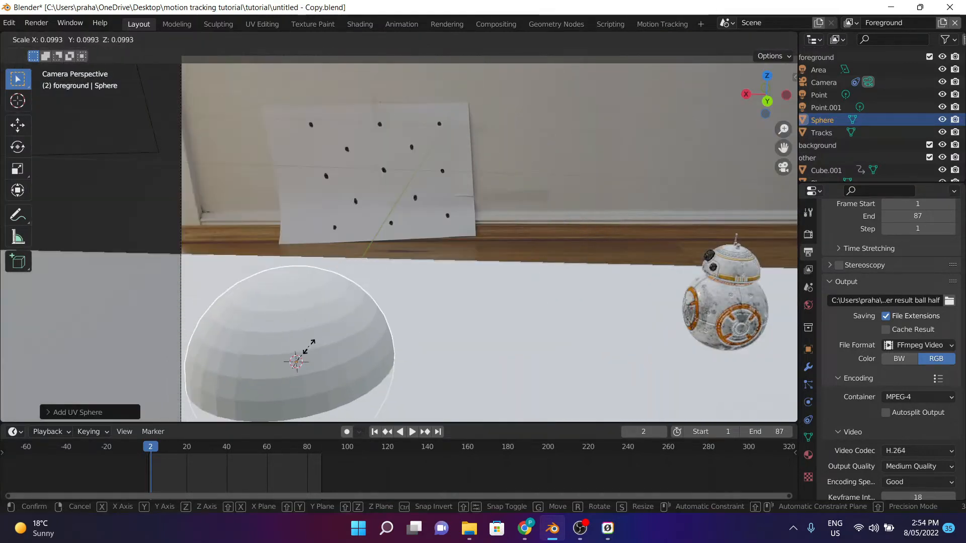
click(305, 356)
scroll(305, 356, down, 5)
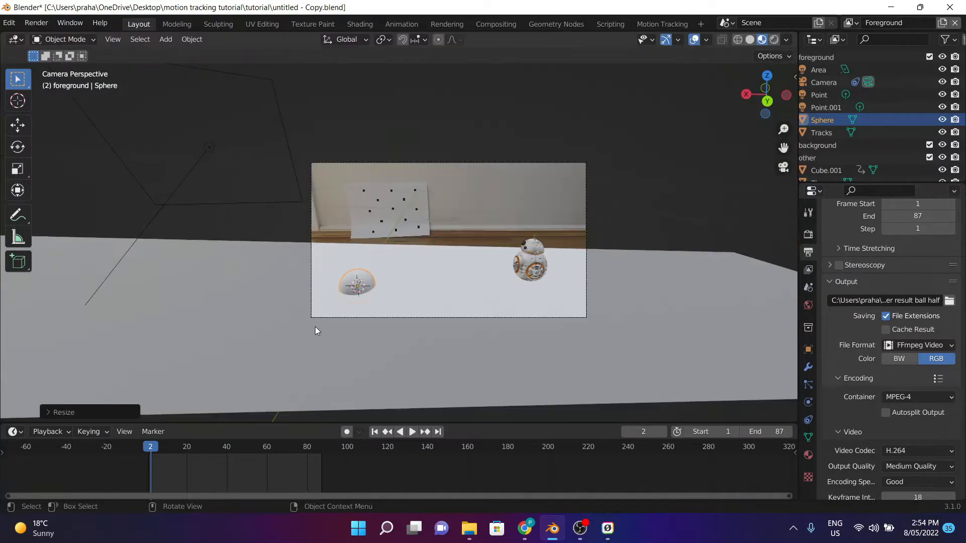
- Move the new sphere about 1.2 m so that it lies outside the camera frame
key(g)
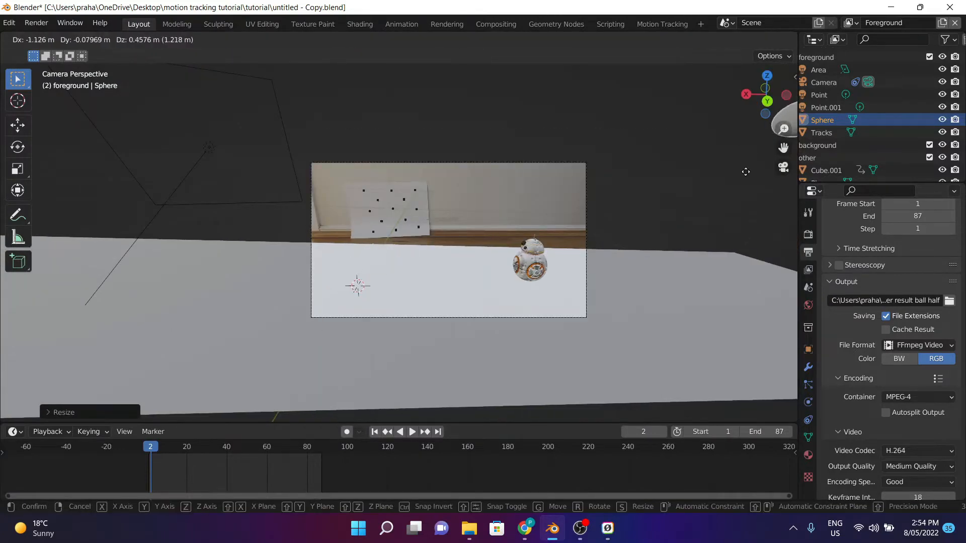
click(745, 171)
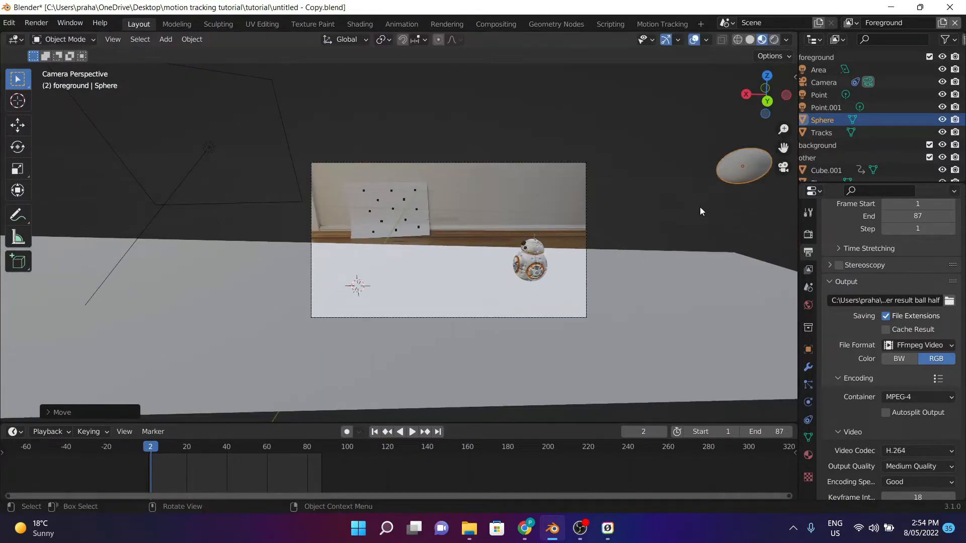
scroll(499, 210, up, 5)
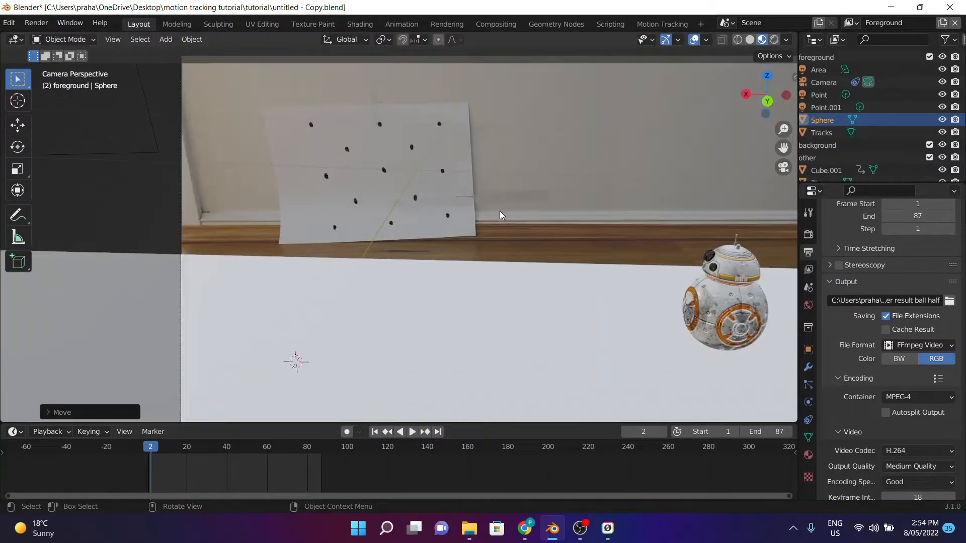
scroll(500, 211, down, 5)
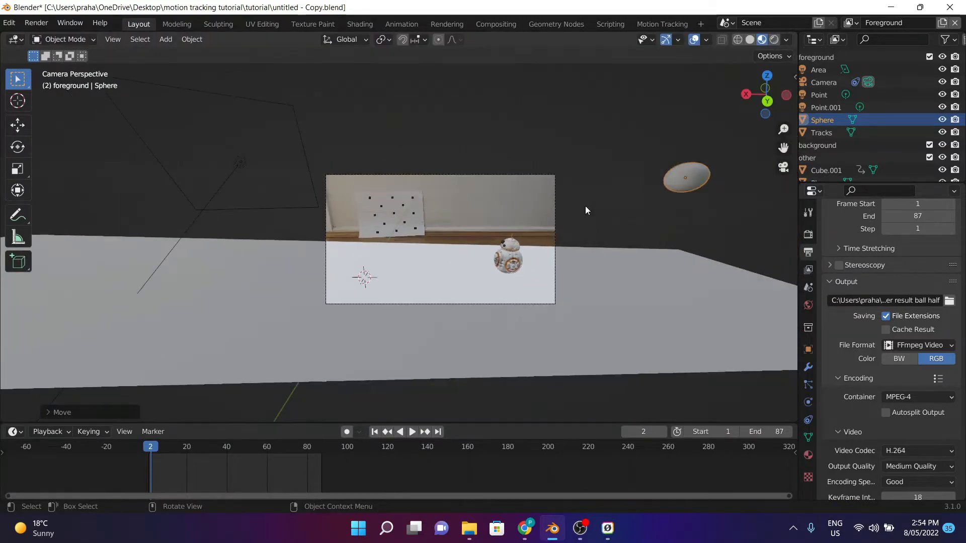
scroll(370, 227, up, 4)
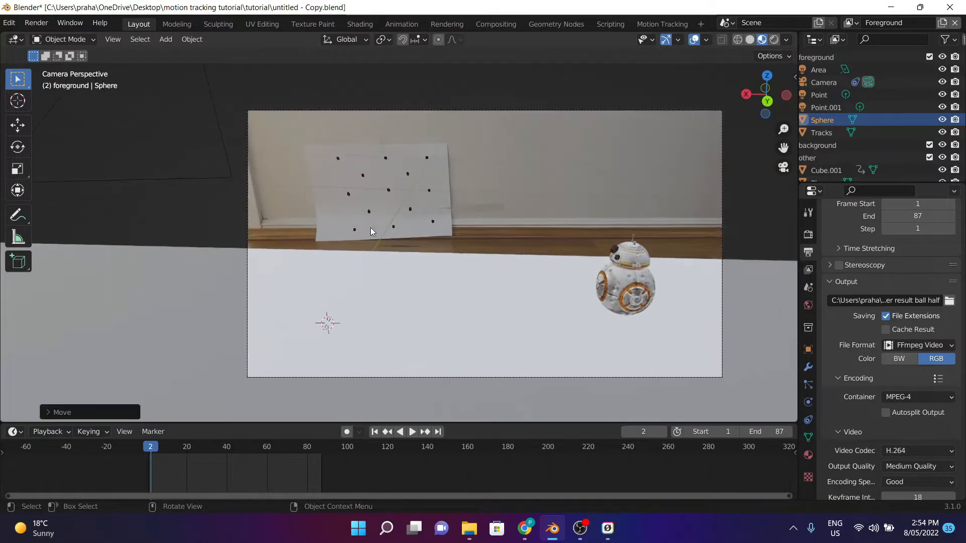
- Add a Hair particle system to the Tracks mesh and name it "motion tracking dots"
click(388, 190)
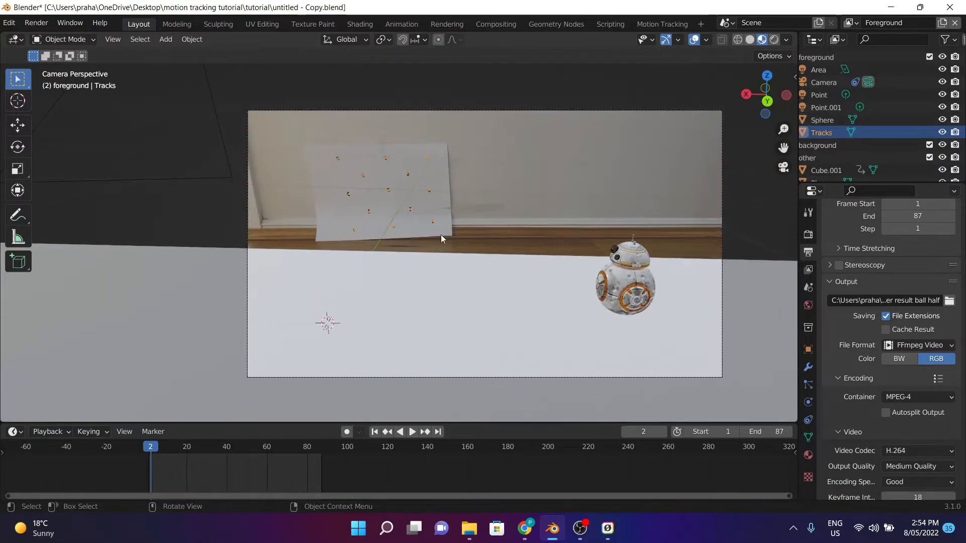
click(807, 383)
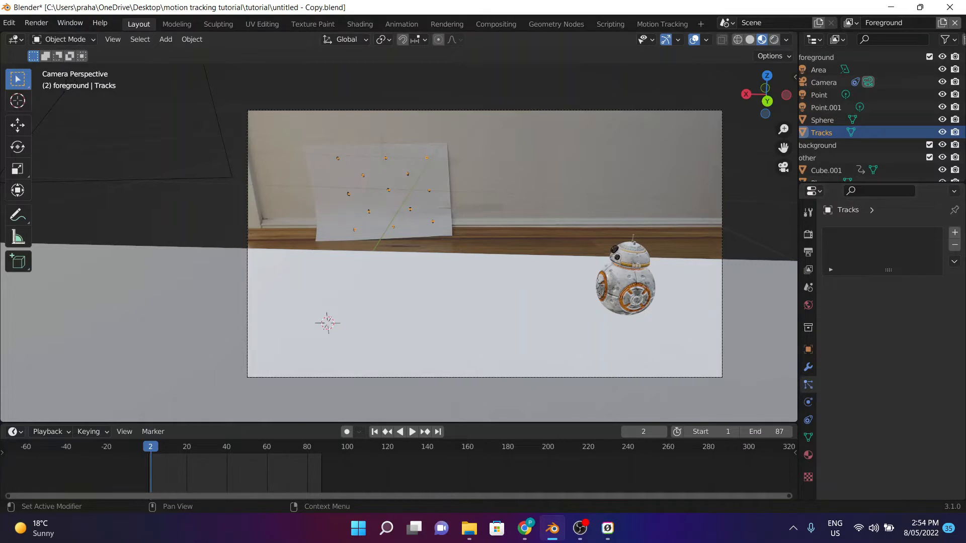
click(954, 232)
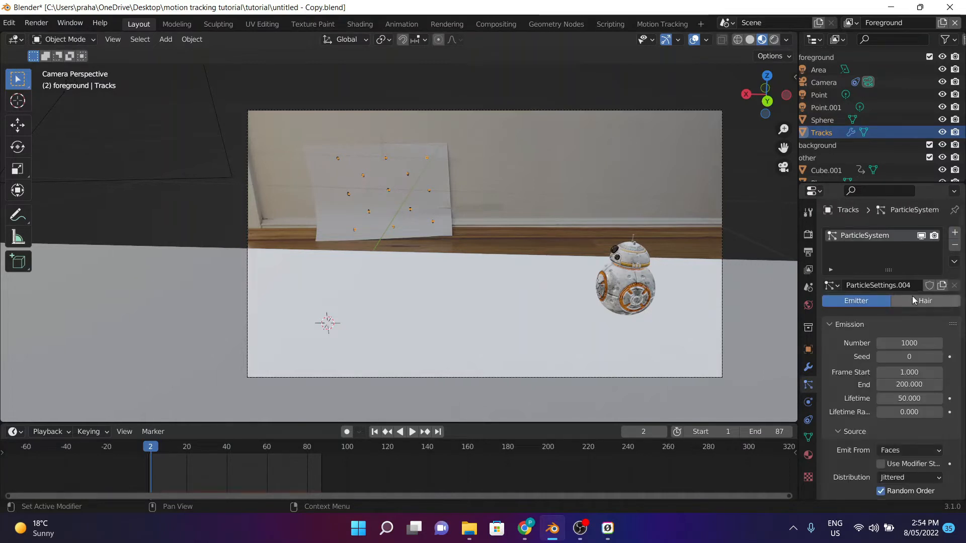
double_click(866, 235)
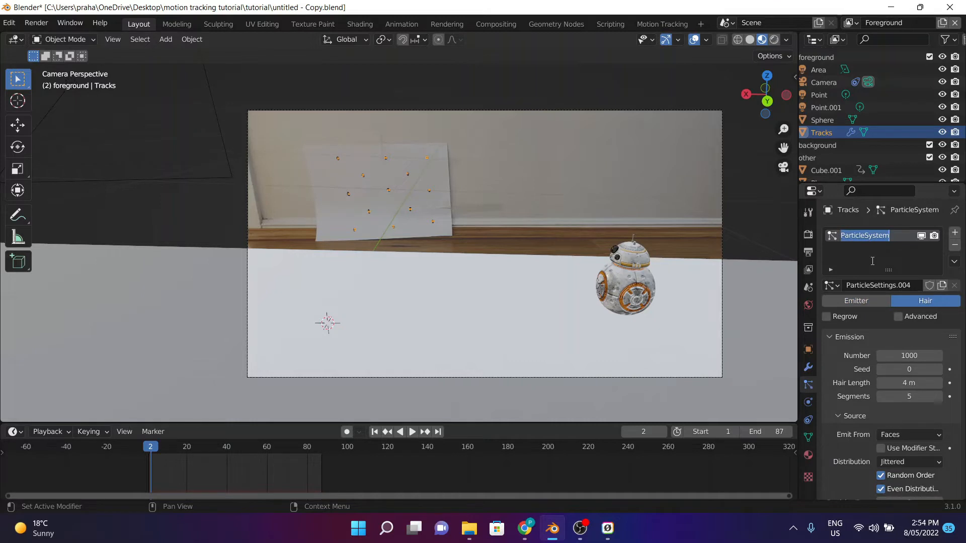
text(moti)
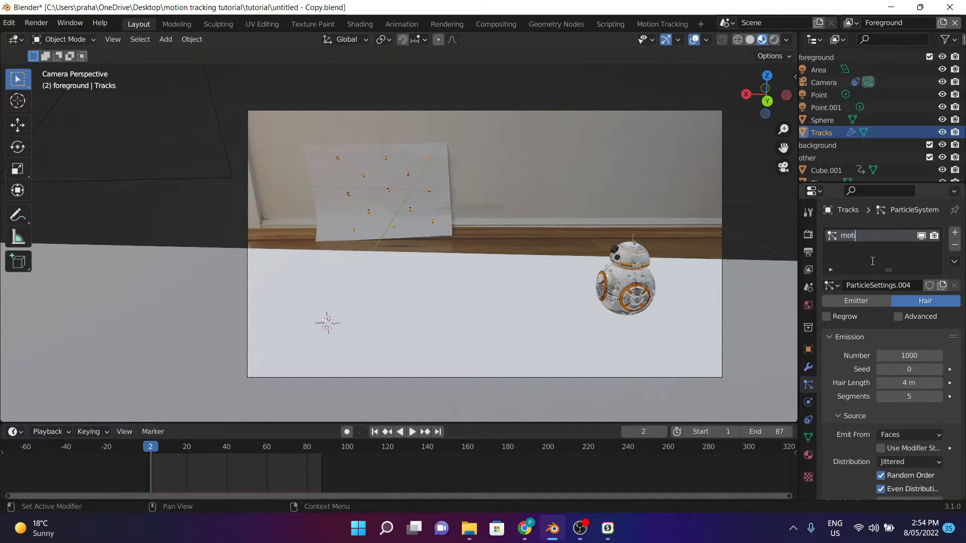
text(on tracking dots)
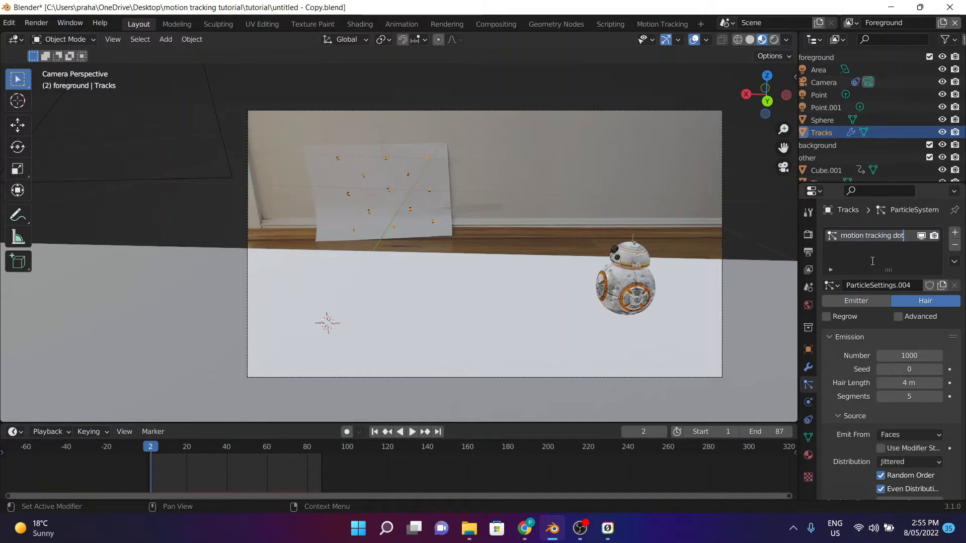
key(Return)
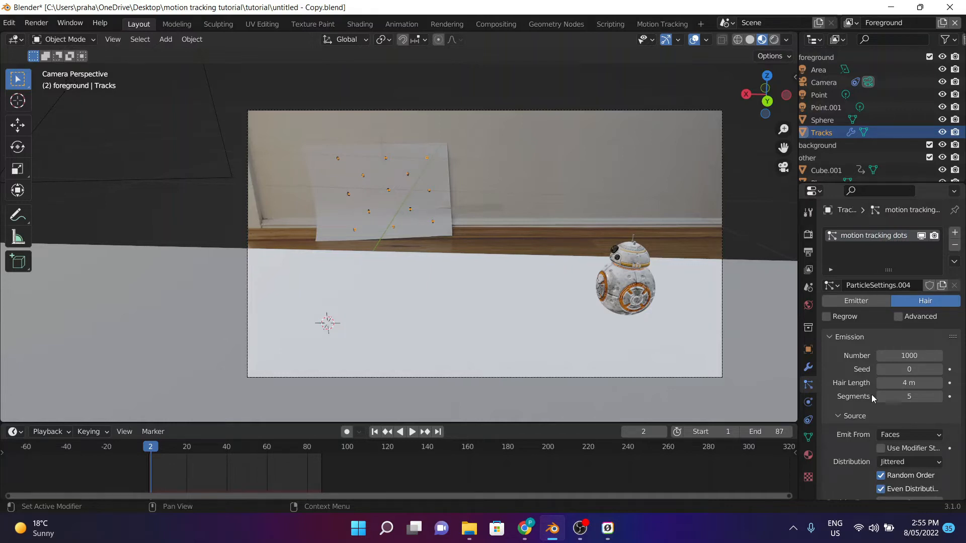
- Emit the hair particles from Vertices and render them as Object
scroll(882, 392, down, 3)
click(894, 374)
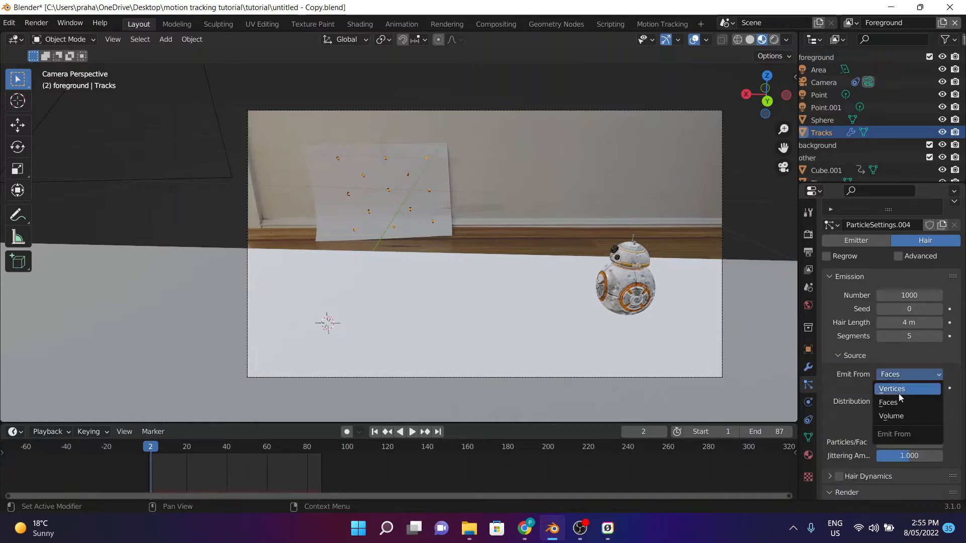
click(900, 392)
scroll(881, 392, down, 2)
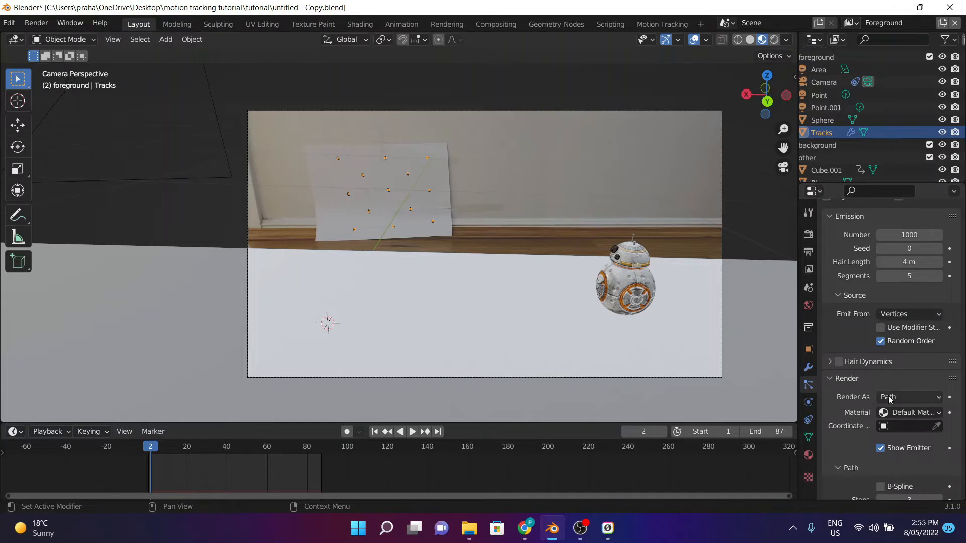
click(888, 397)
click(887, 438)
- Set the particles' instance object to the small Sphere outside the camera frame
scroll(609, 249, down, 3)
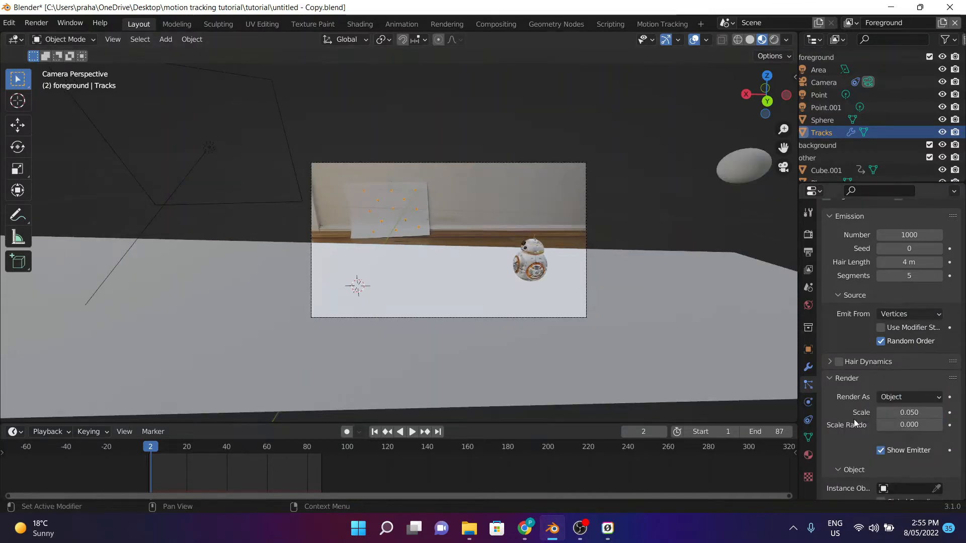
click(920, 489)
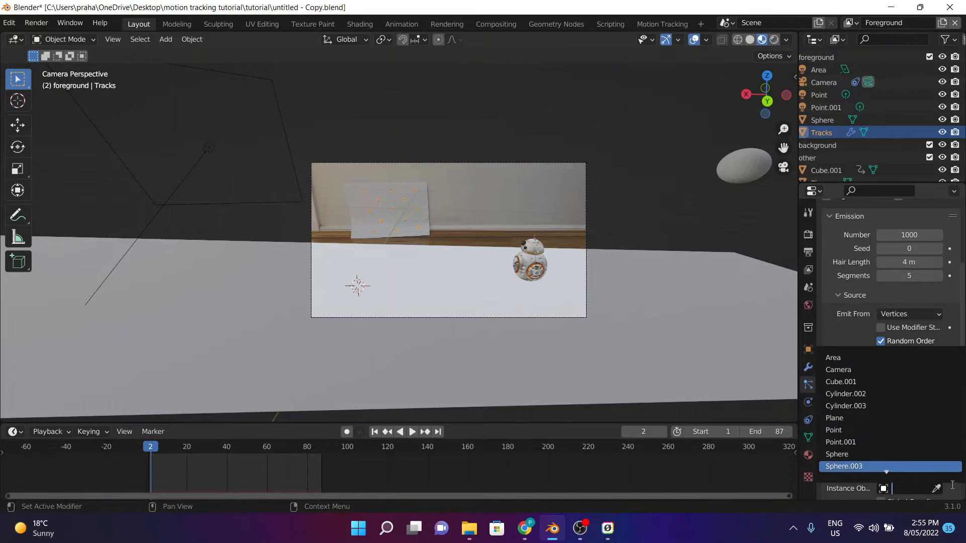
click(935, 489)
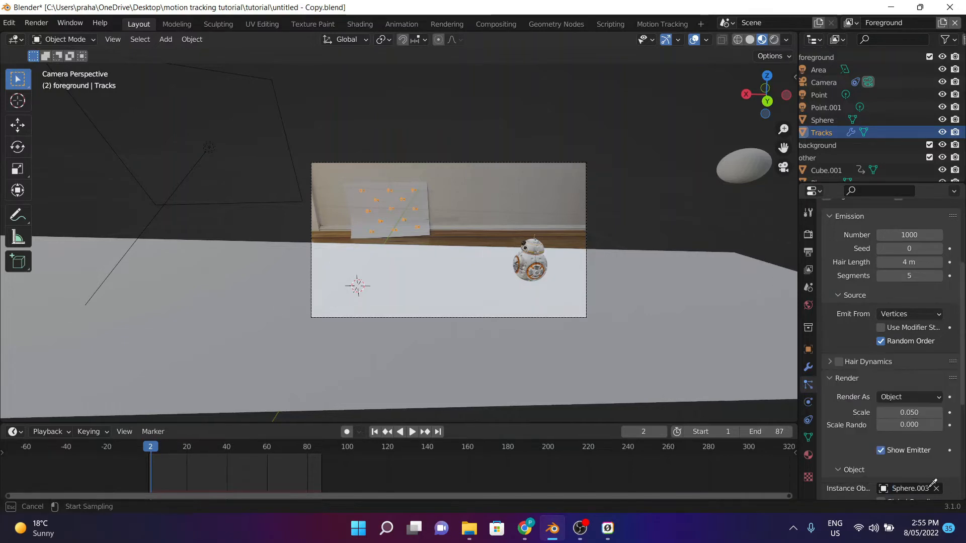
click(735, 163)
scroll(349, 171, up, 2)
scroll(349, 171, up, 5)
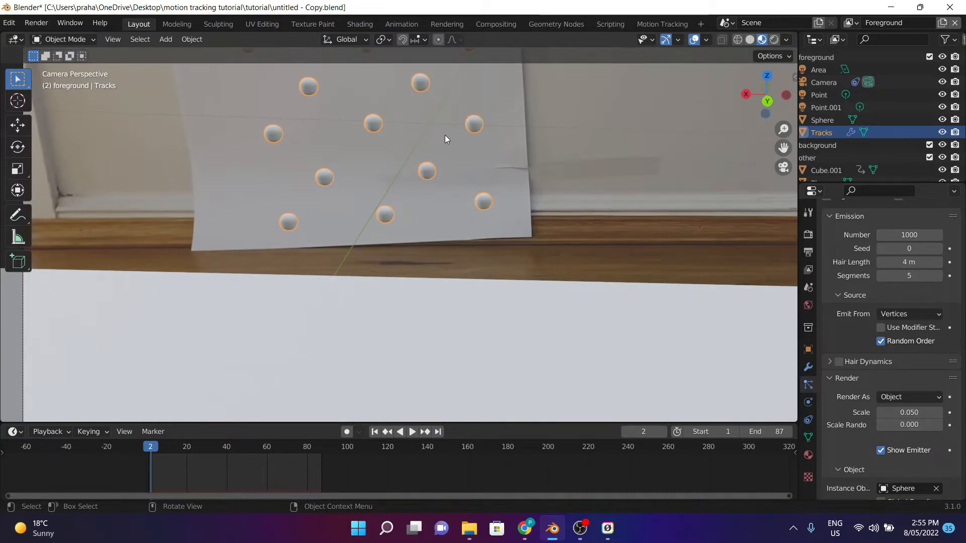
- Switch the viewport to wireframe shading and examine how the particle spheres line up with the dots in the footage
click(737, 39)
scroll(418, 188, up, 3)
middle_drag(418, 188, 406, 202)
key(KP_0)
scroll(405, 206, up, 4)
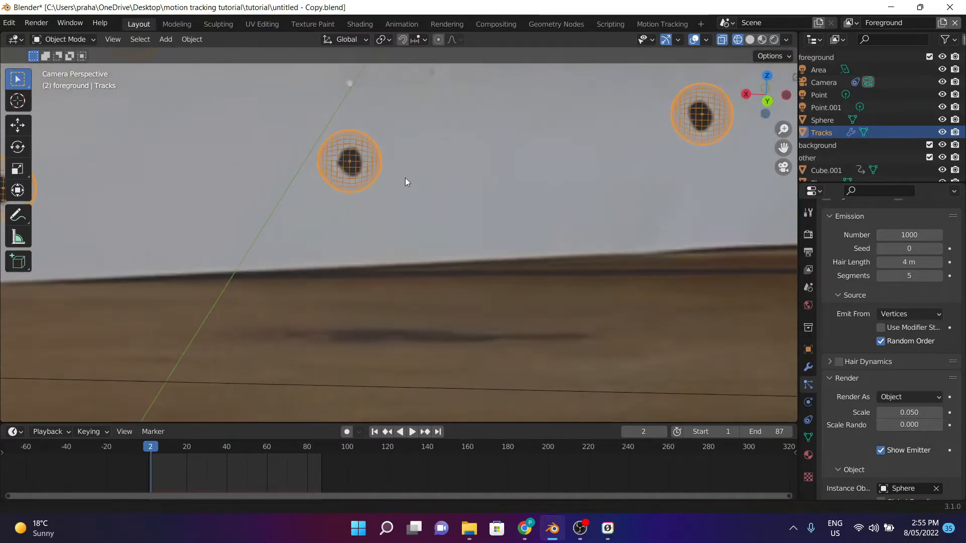
scroll(354, 124, down, 6)
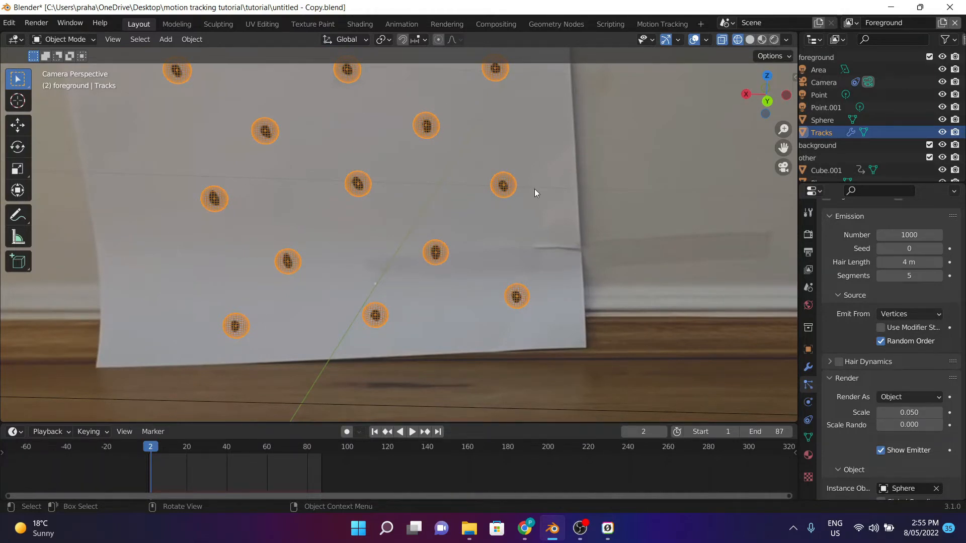
scroll(534, 188, down, 1)
scroll(841, 386, down, 2)
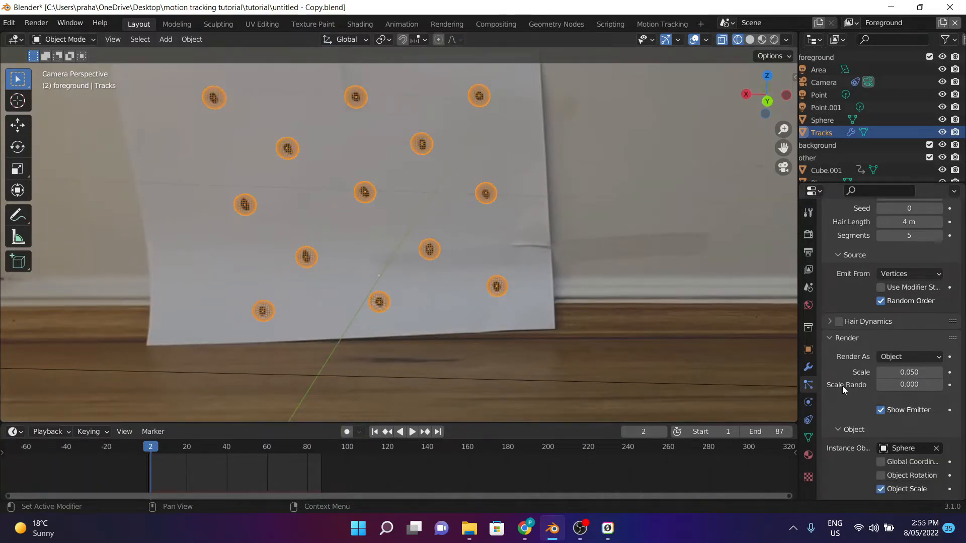
- Give the Tracks mesh a new material that uses an Emission surface shader
scroll(842, 386, down, 2)
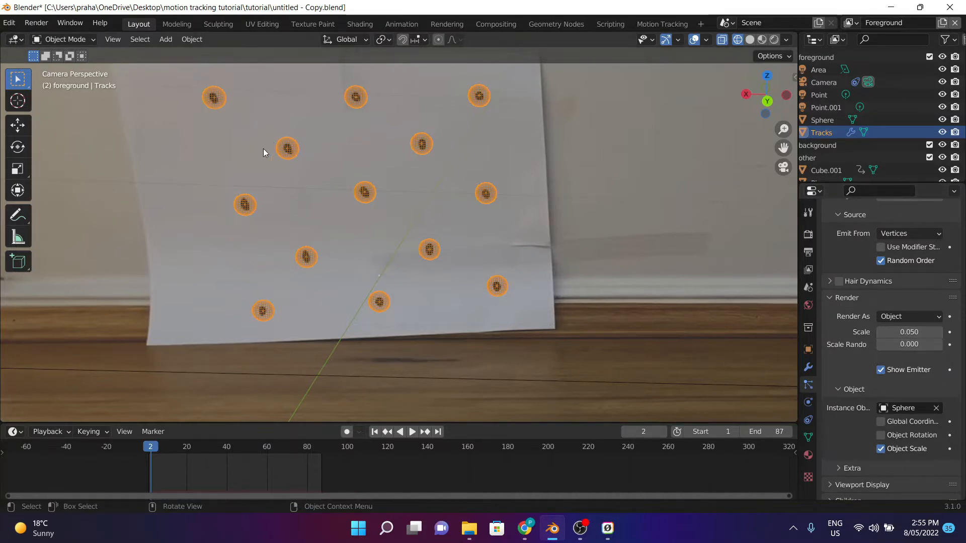
scroll(267, 148, up, 5)
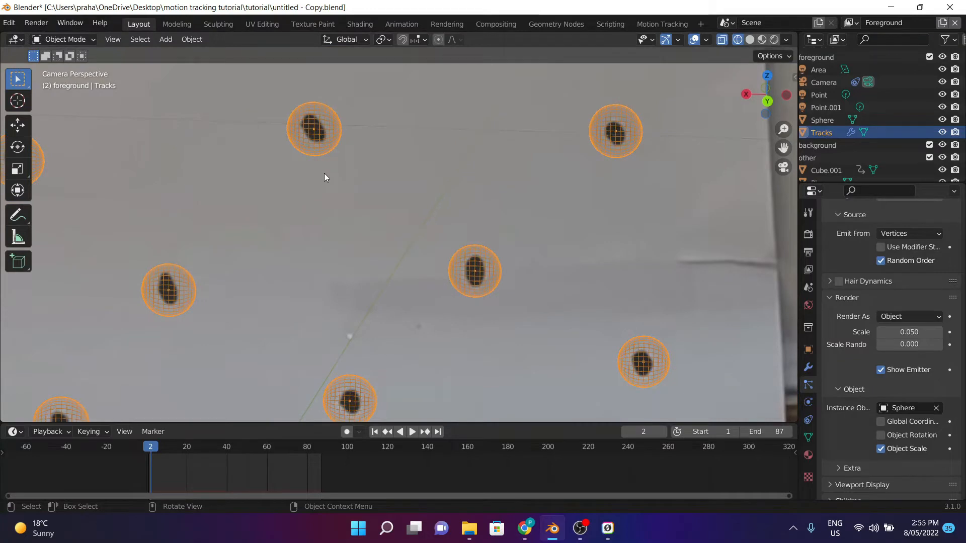
scroll(324, 173, down, 6)
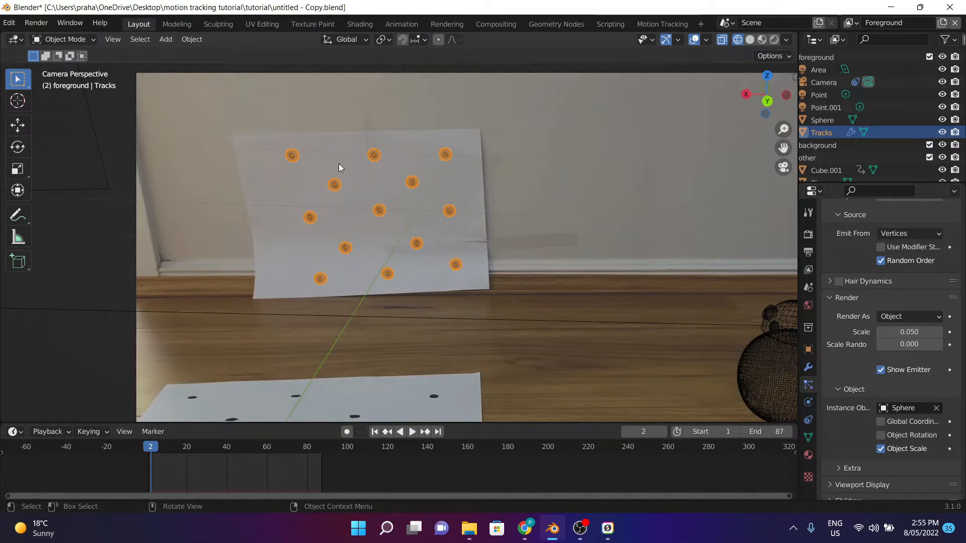
scroll(343, 167, up, 4)
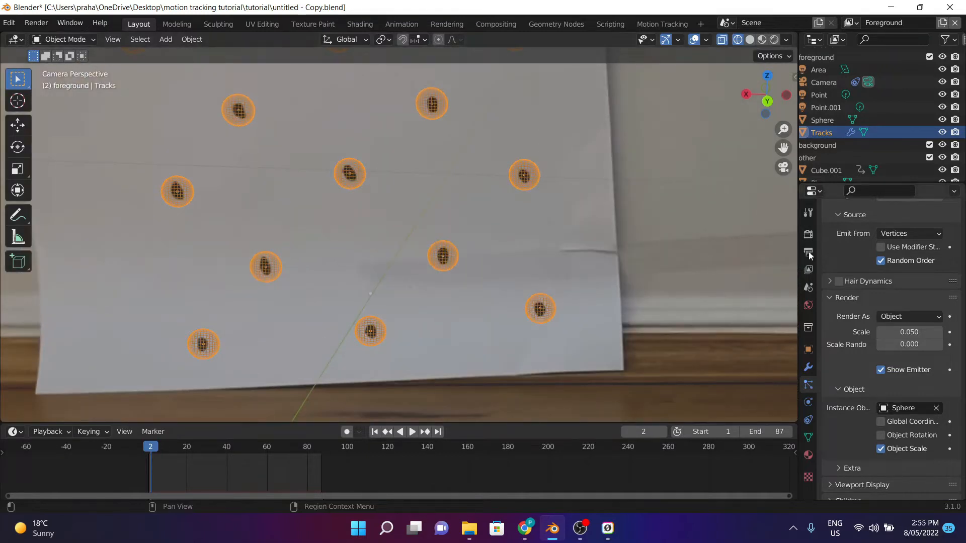
click(808, 455)
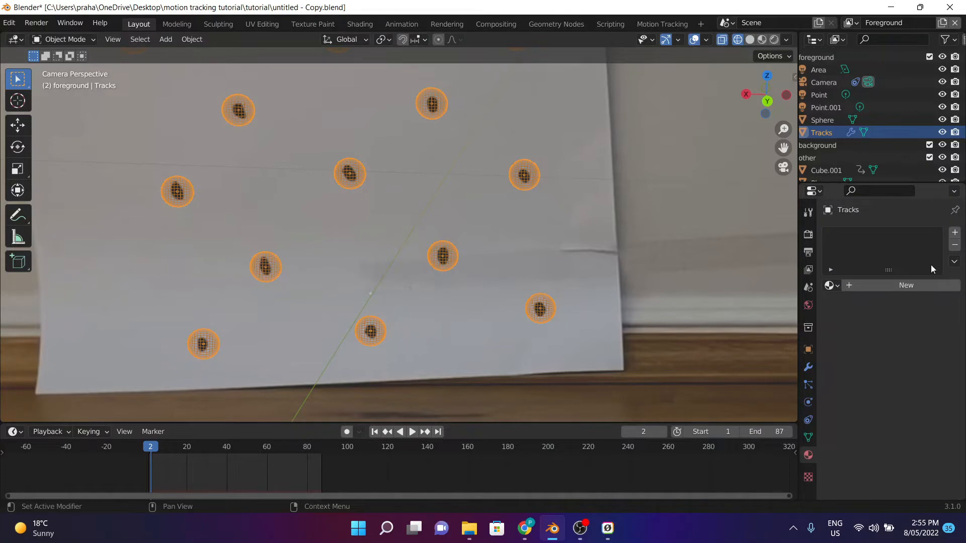
click(929, 283)
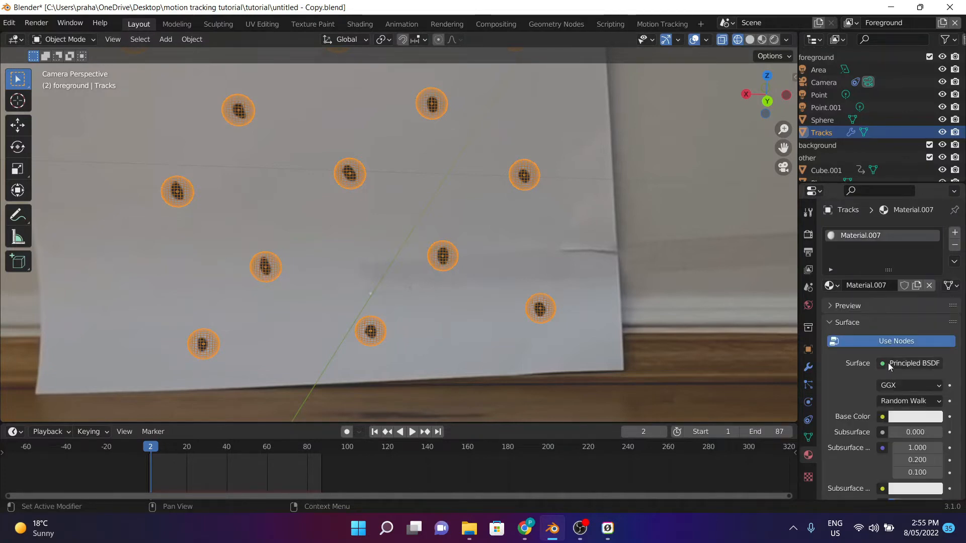
click(889, 362)
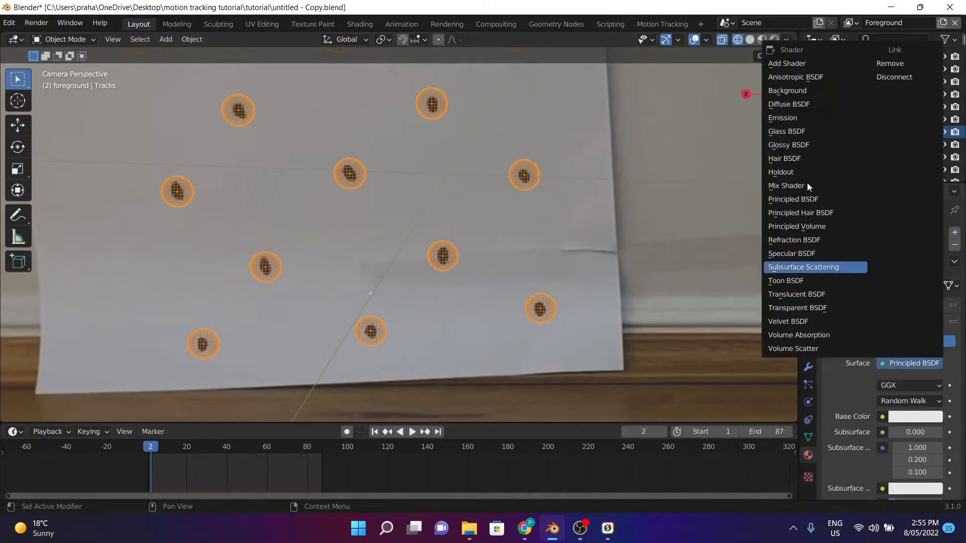
click(796, 113)
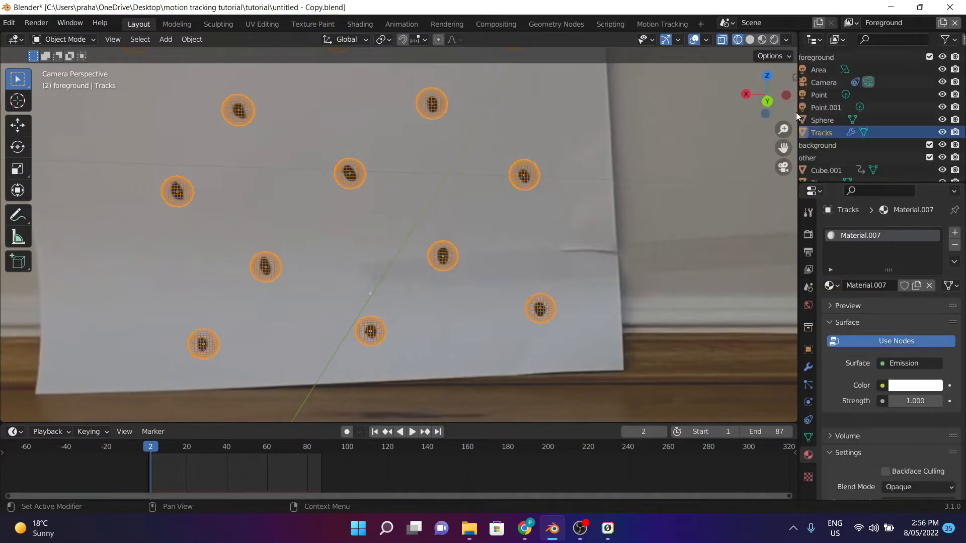
click(917, 385)
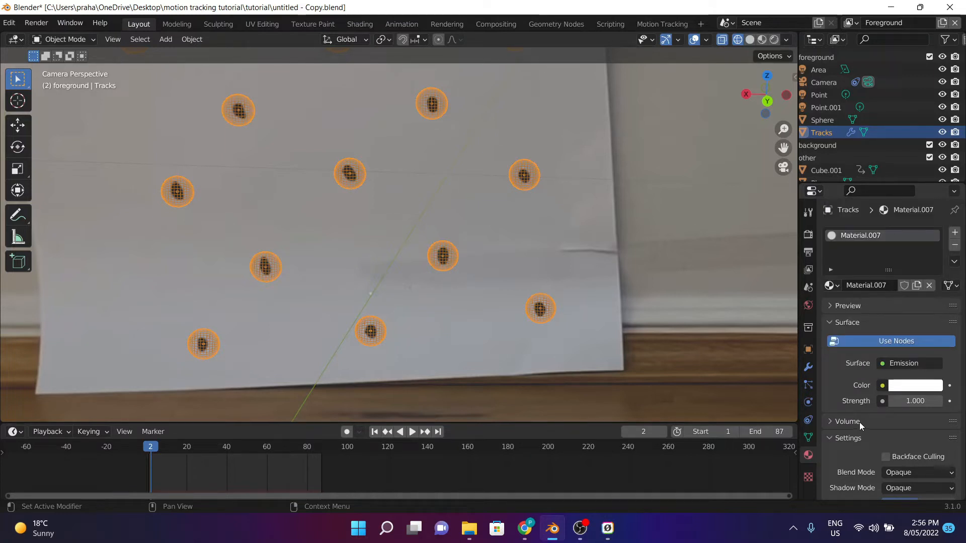
- Hide every object in the viewport except the Tracks mesh and the instance Sphere outside the camera frame
scroll(545, 200, down, 4)
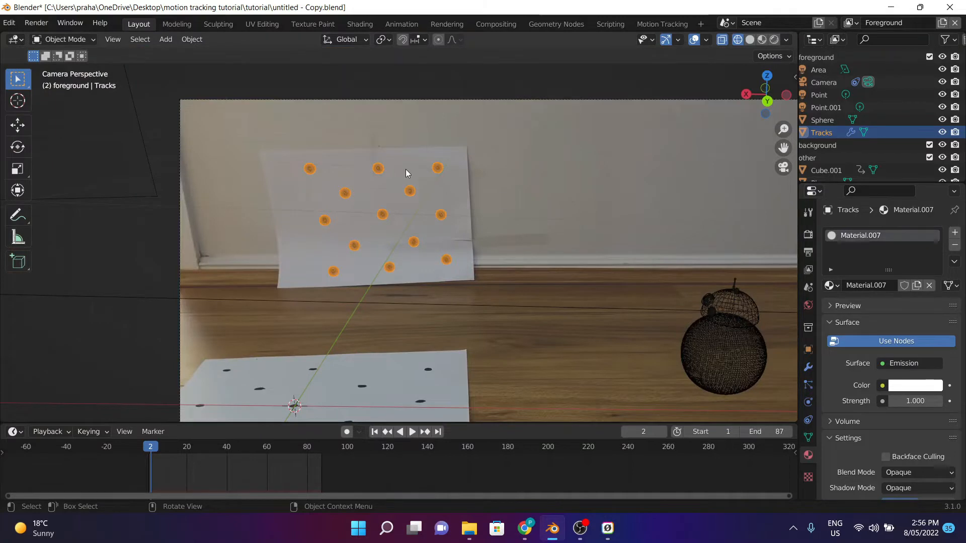
scroll(406, 169, down, 8)
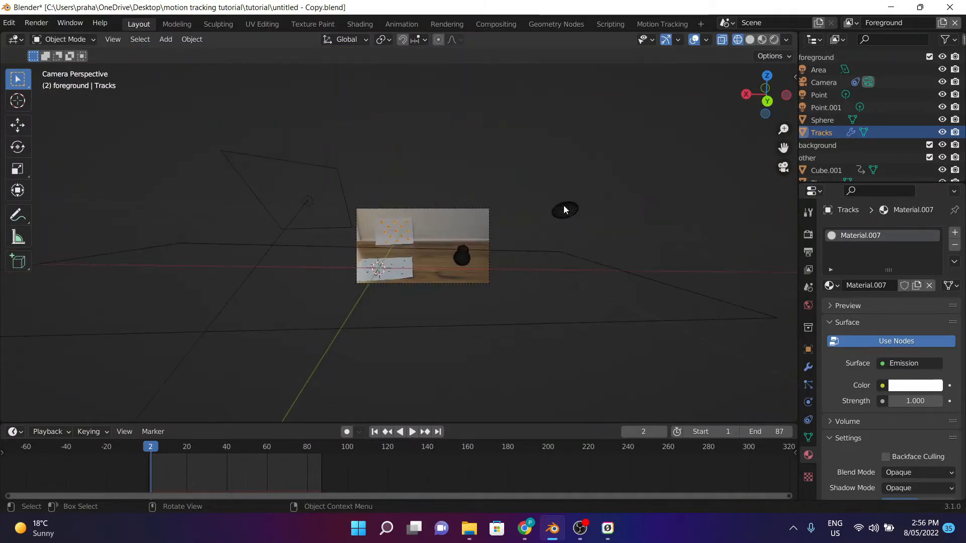
click(564, 208)
scroll(538, 221, up, 5)
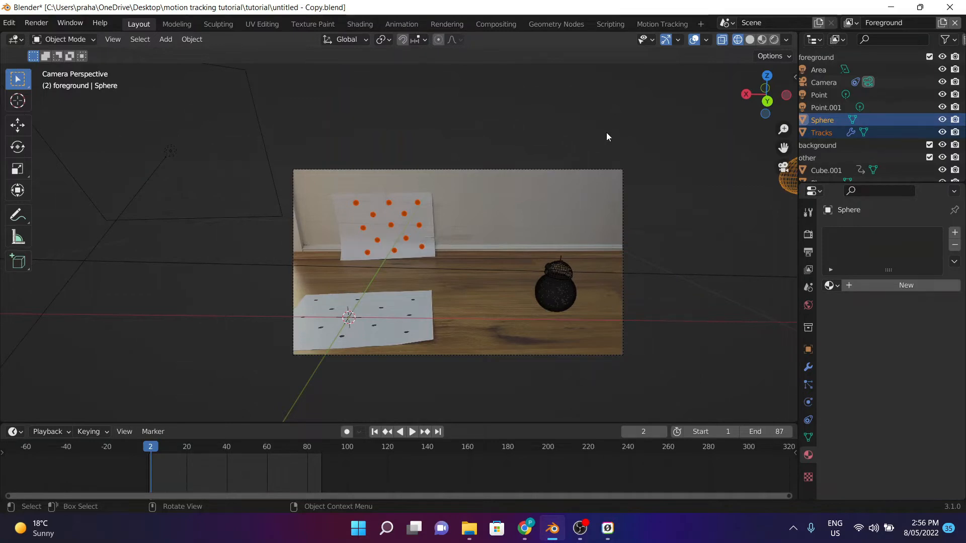
key(ctrl+i)
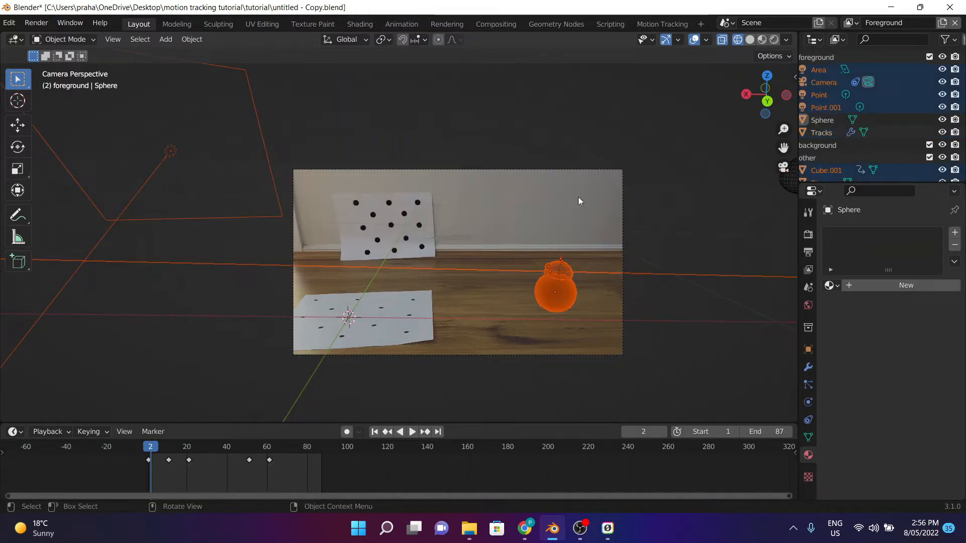
key(h)
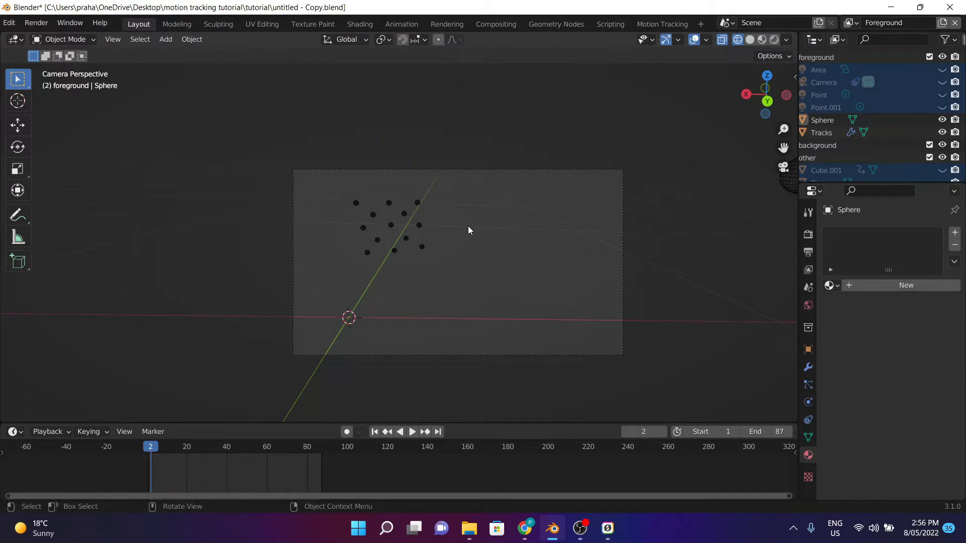
- Exclude the hidden foreground and other objects from rendering, and disable the "other" collection in both viewport and renders
click(945, 39)
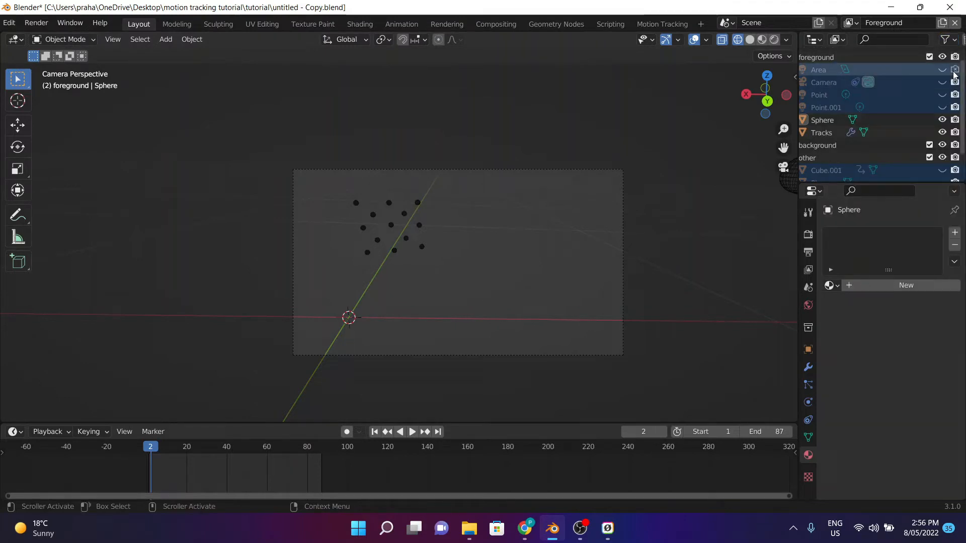
drag(954, 70, 954, 112)
scroll(955, 113, down, 2)
click(954, 157)
click(955, 145)
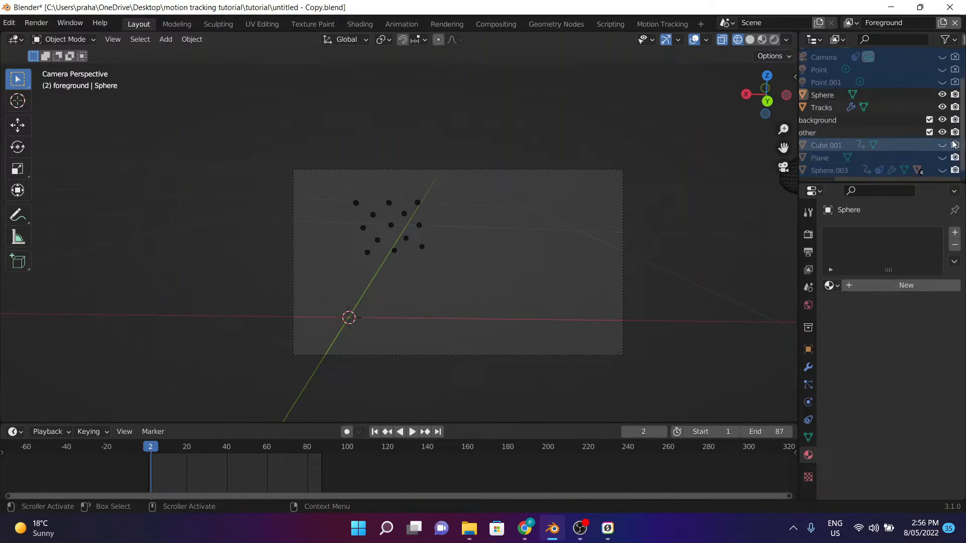
click(954, 170)
click(942, 132)
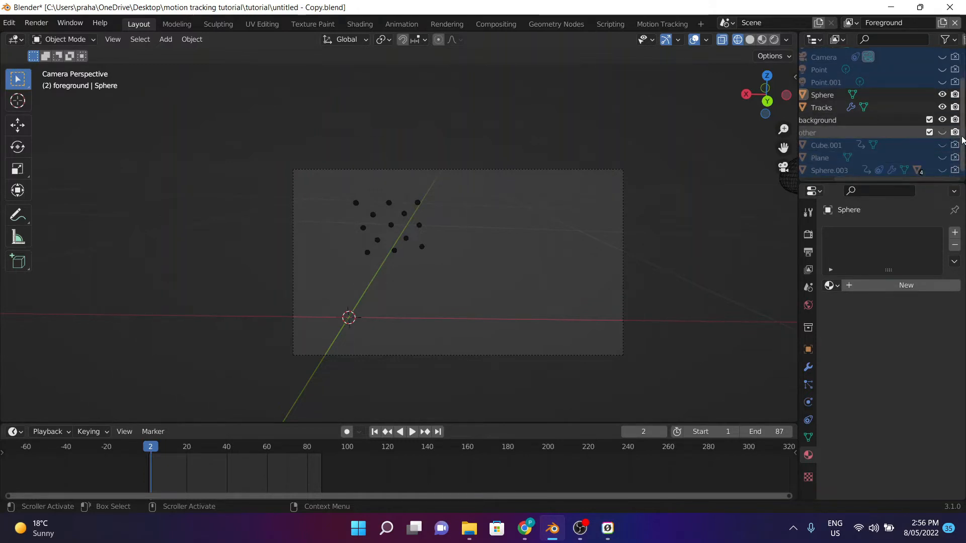
click(954, 133)
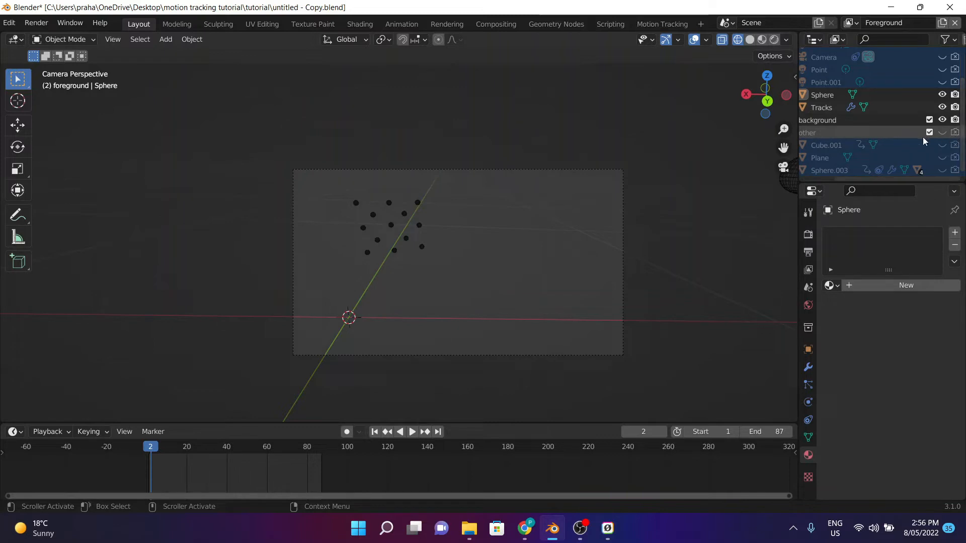
- Set the scene's render engine to Eevee
scroll(478, 152, down, 3)
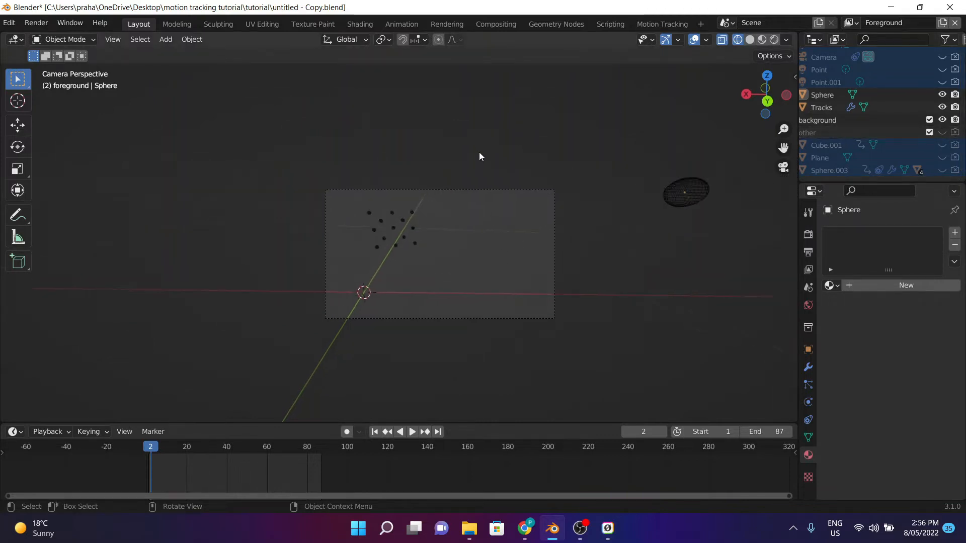
scroll(479, 152, up, 5)
scroll(505, 119, down, 4)
scroll(497, 132, up, 1)
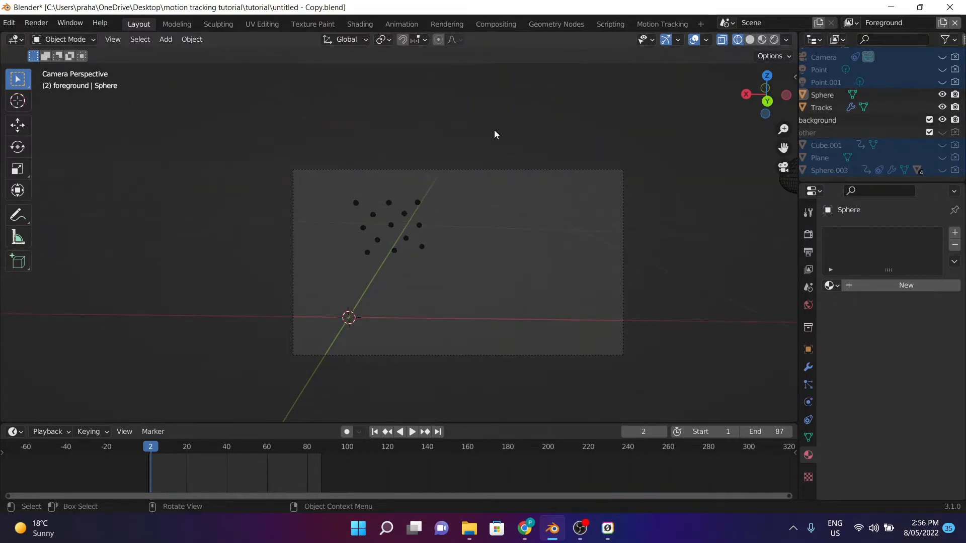
shift+middle_drag(450, 83, 421, 41)
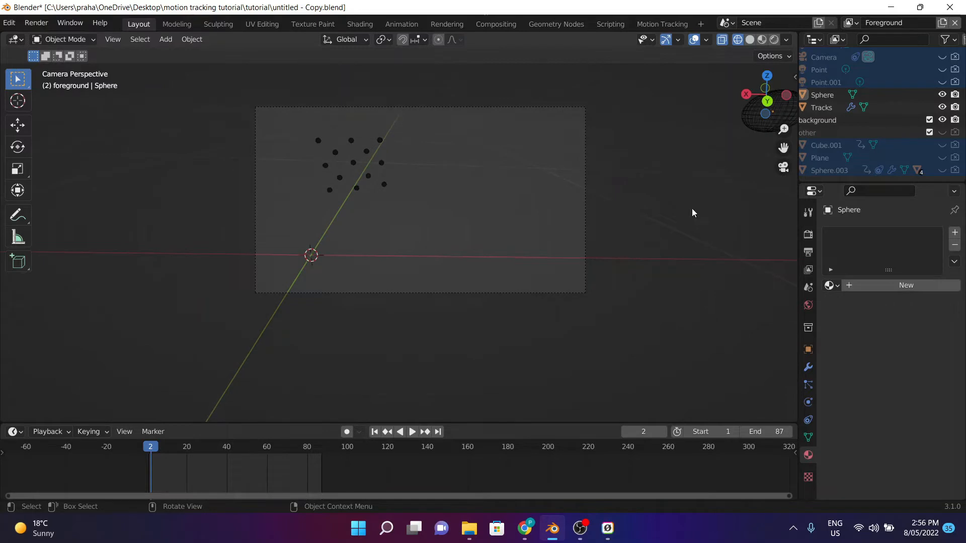
click(808, 235)
click(903, 232)
click(903, 233)
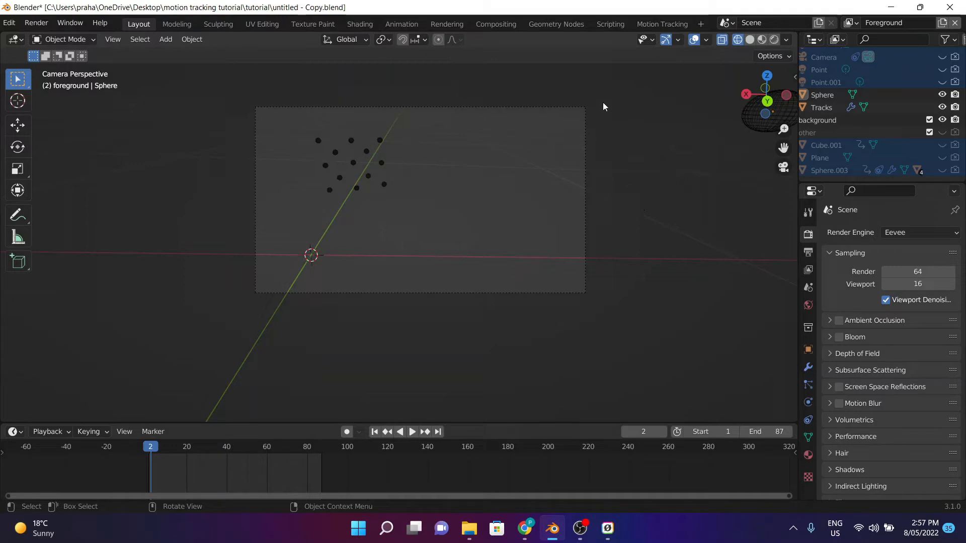
- Replace the compositor's Render Layers node with a new one and connect its Image output to the Composite node's Image input
click(494, 20)
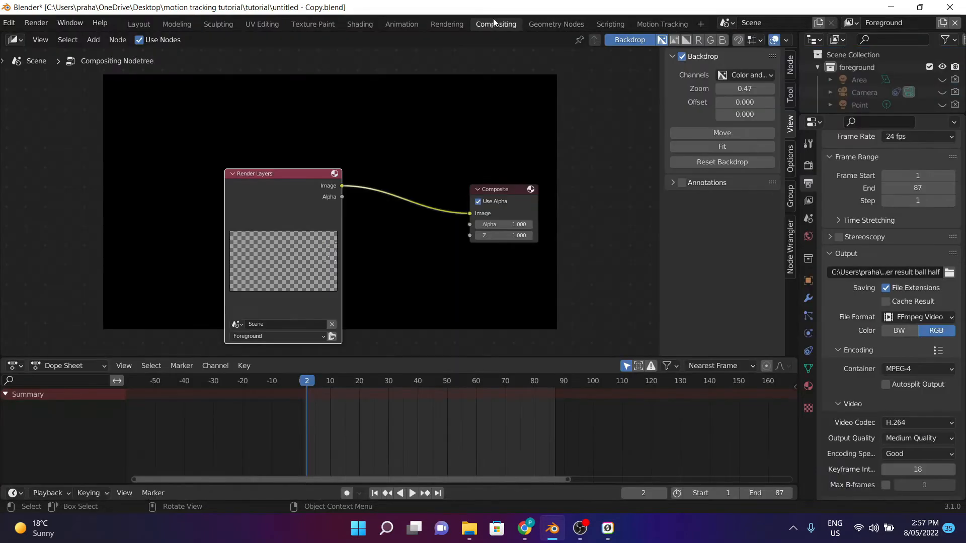
scroll(228, 189, up, 2)
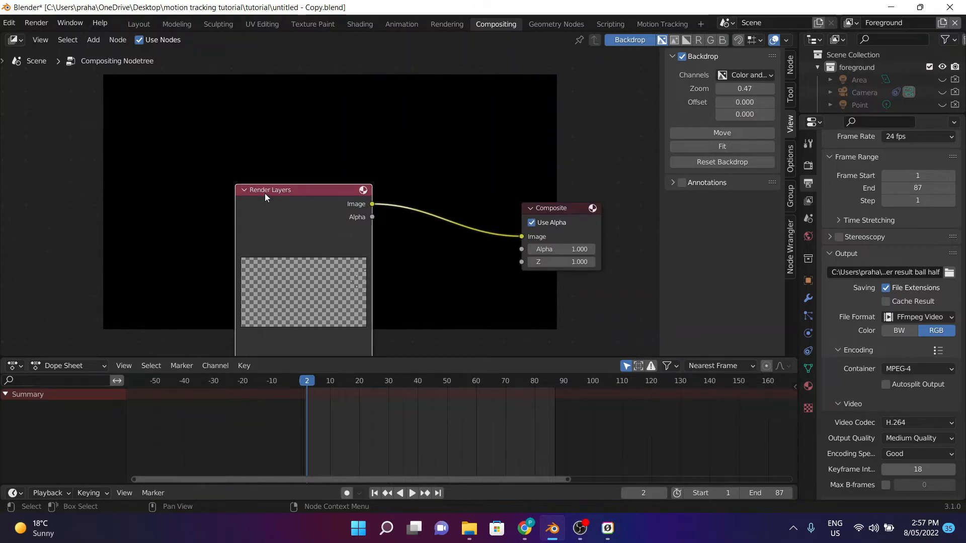
key(x)
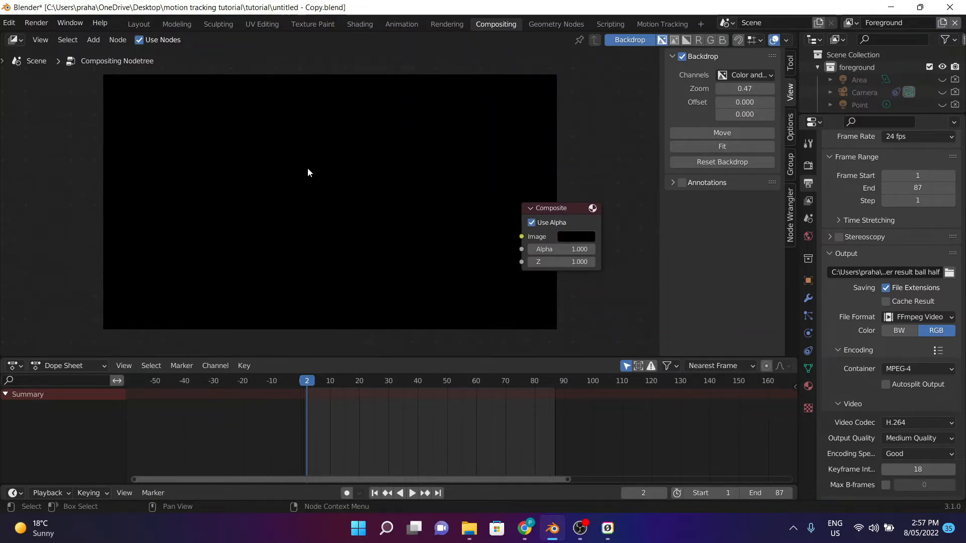
key(shift+a)
click(315, 176)
text(render)
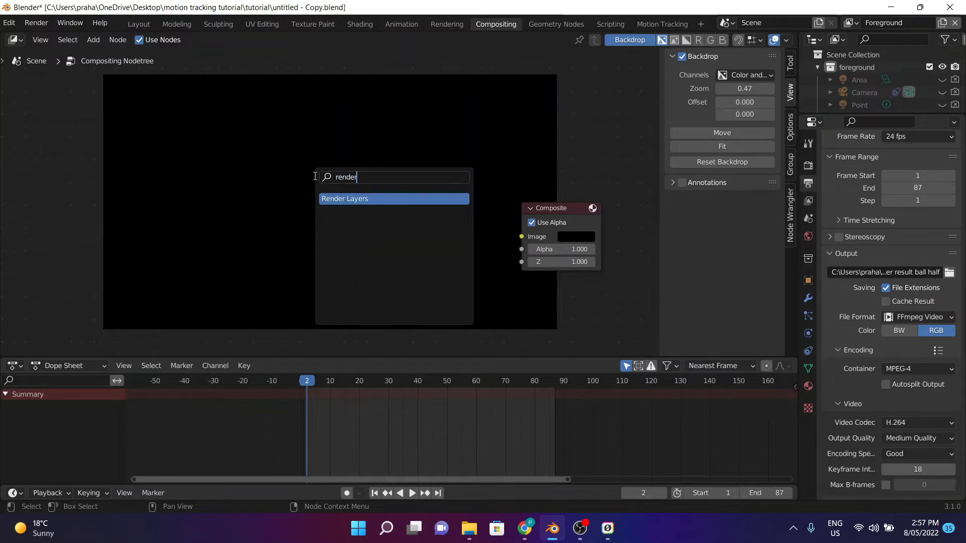
click(329, 199)
click(382, 192)
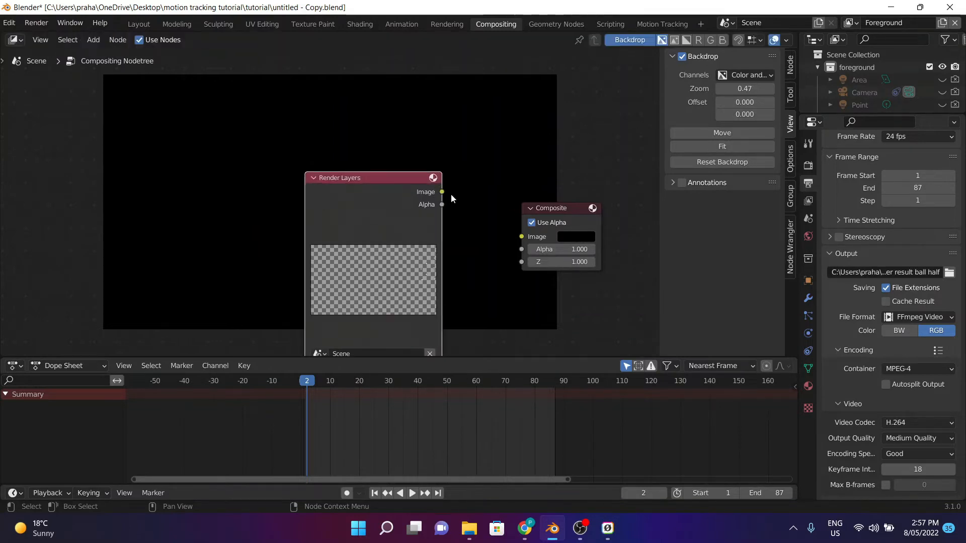
drag(441, 192, 522, 236)
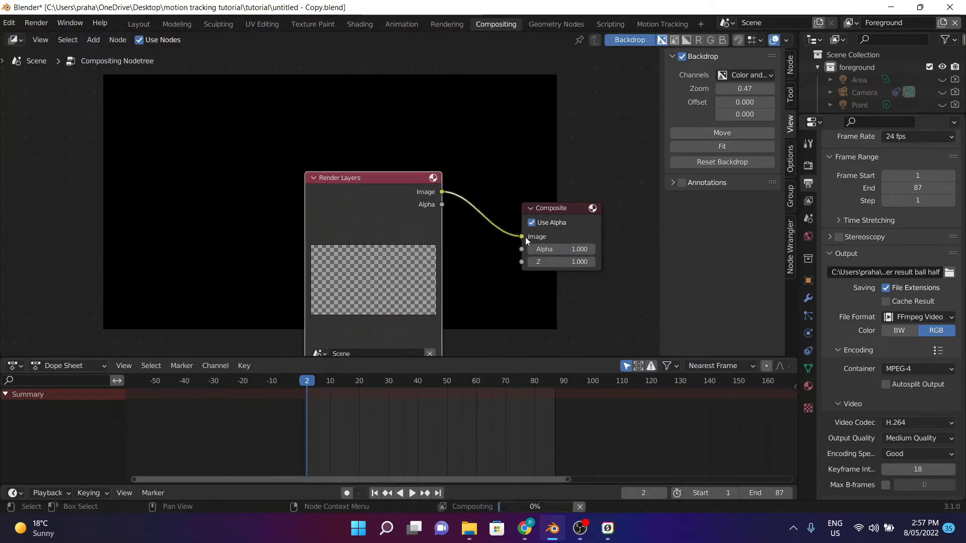
- Return to the Layout workspace and review the scene's frame range, output path and video encoding settings
click(140, 25)
click(807, 253)
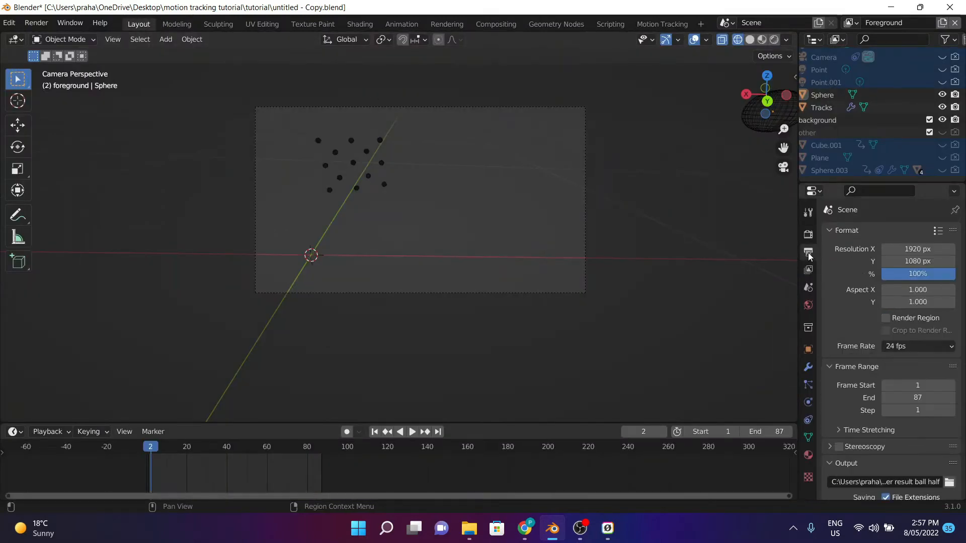
scroll(917, 366, down, 10)
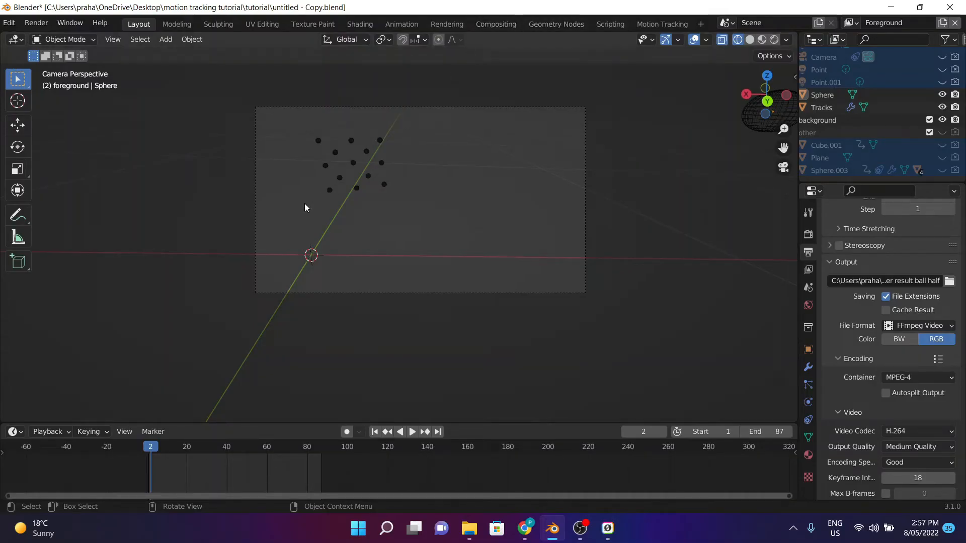
- Delete the Tracks dots and the instance Sphere from the scene
click(350, 145)
key(Delete)
click(753, 116)
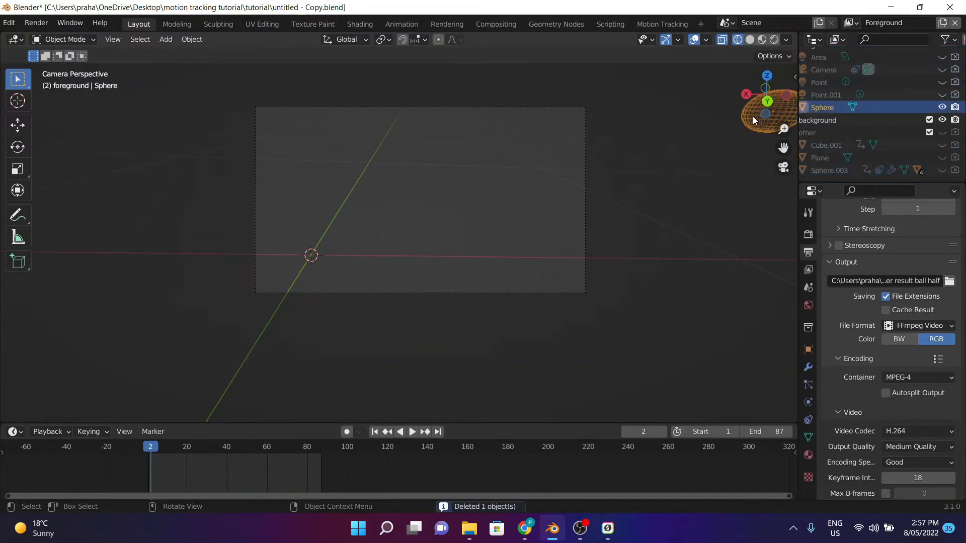
key(Delete)
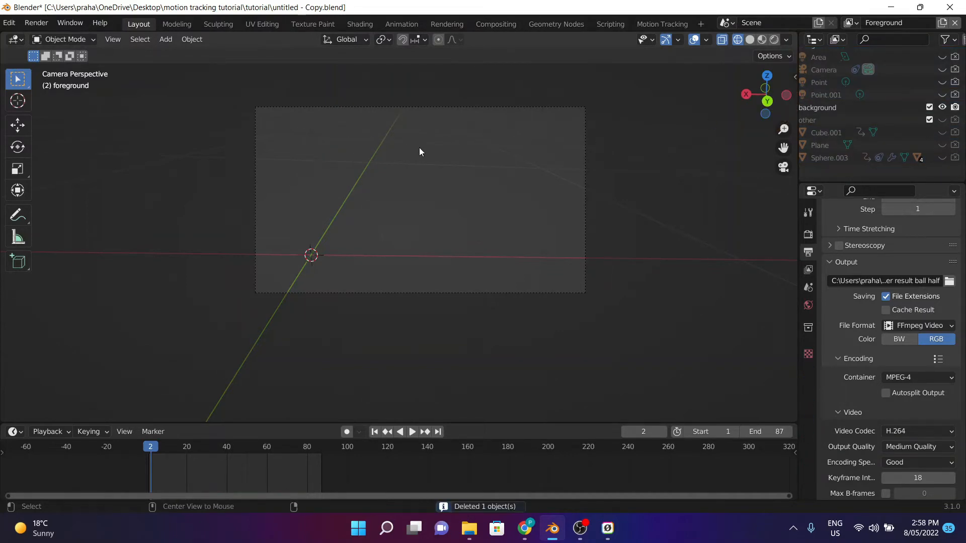
- Unhide all objects and the "other" collection, and re-enable that collection with Cube.001, Plane and Sphere.003 in renders
key(alt+h)
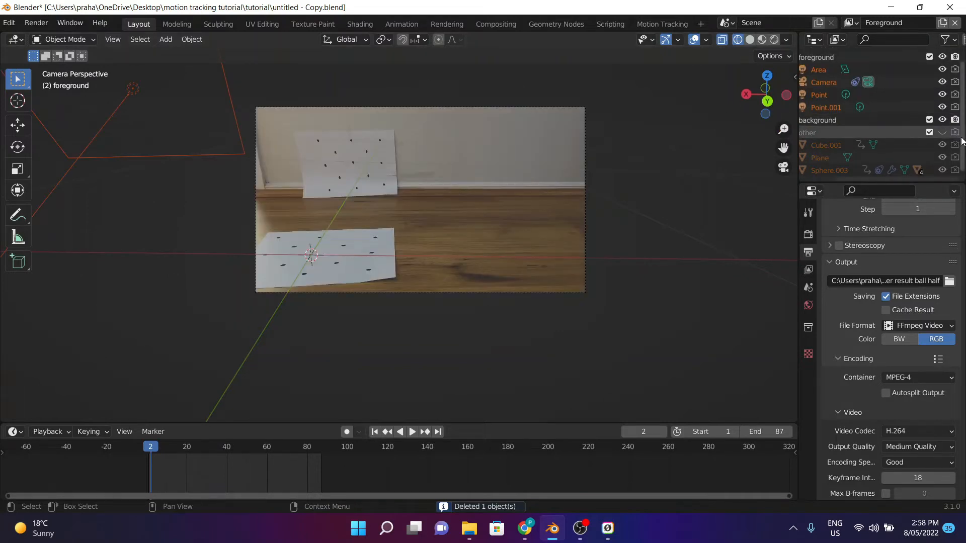
click(942, 132)
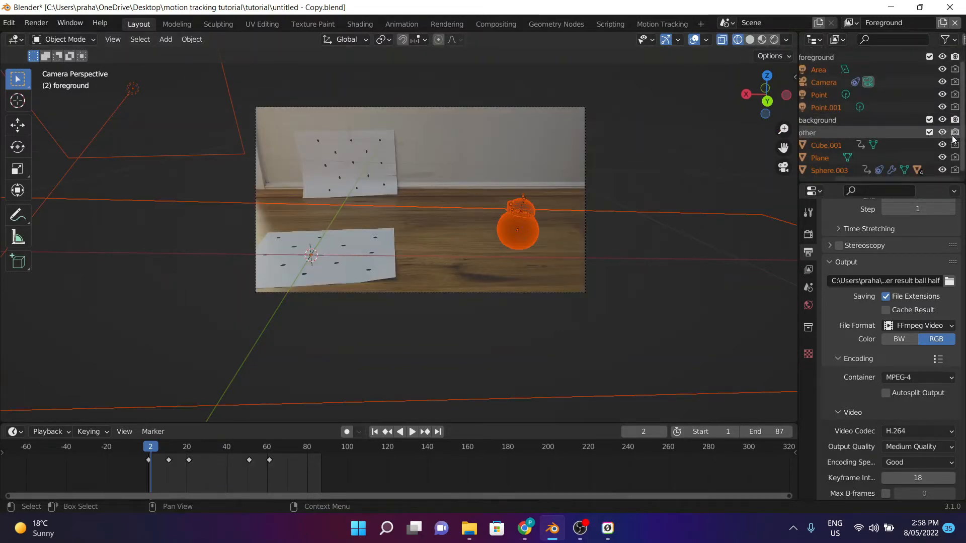
drag(954, 147, 955, 170)
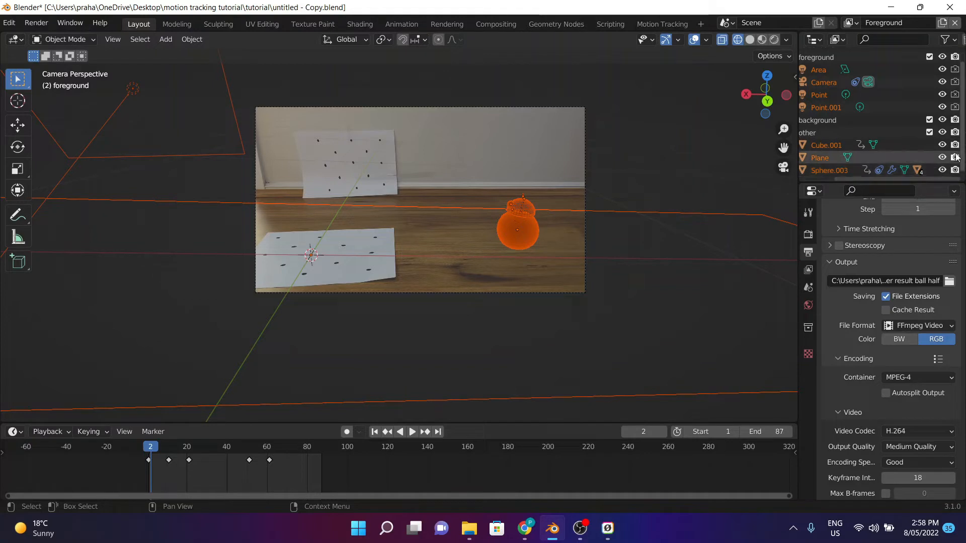
- Enable the Area, Camera, Point and Point.001 objects of the foreground collection in renders
drag(955, 107, 952, 71)
scroll(885, 77, up, 1)
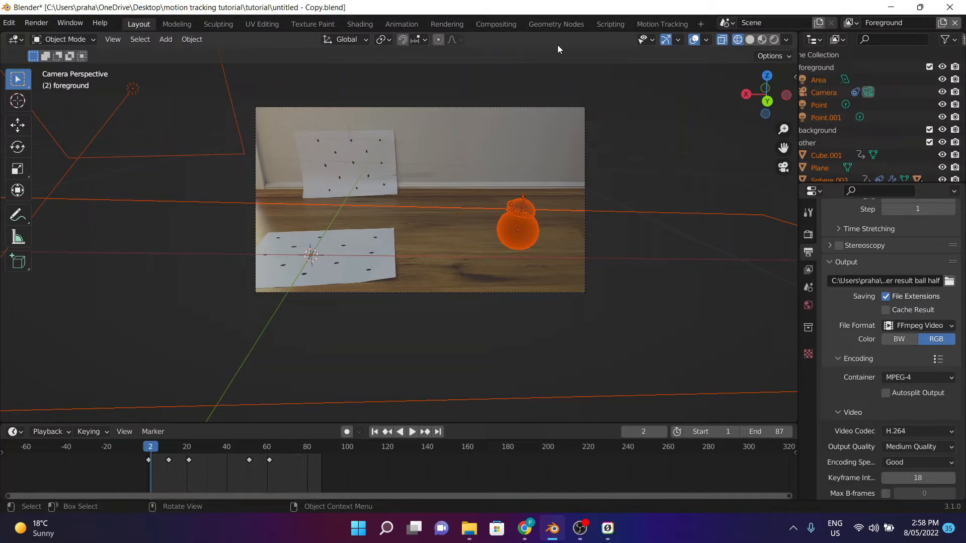
- Return to the Compositing workspace and move the Render Layers node farther from the Composite node
click(494, 24)
scroll(379, 210, up, 3)
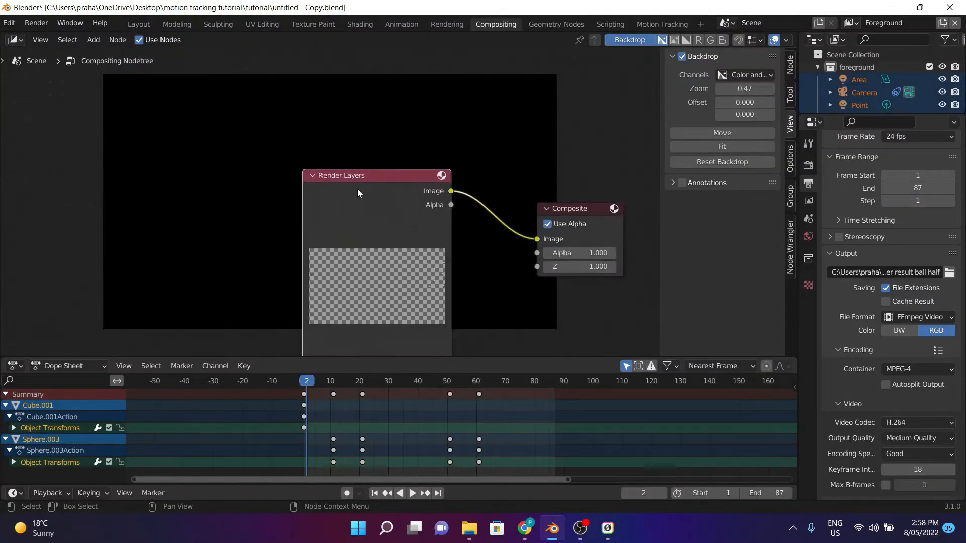
drag(360, 175, 267, 177)
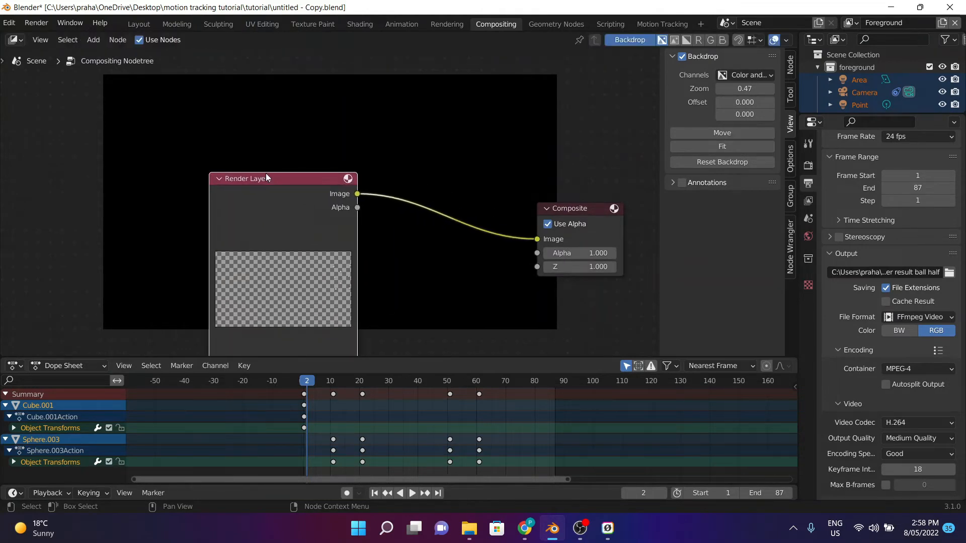
scroll(259, 216, down, 2)
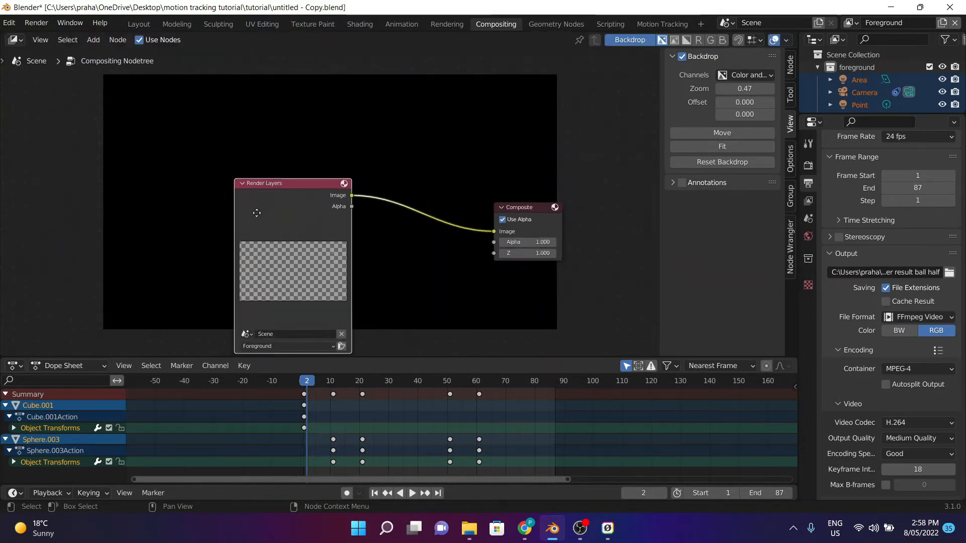
- Add a Viewer node above the Composite node and connect the Render Layers Image output to its Image input
key(shift+a)
click(459, 132)
text(v)
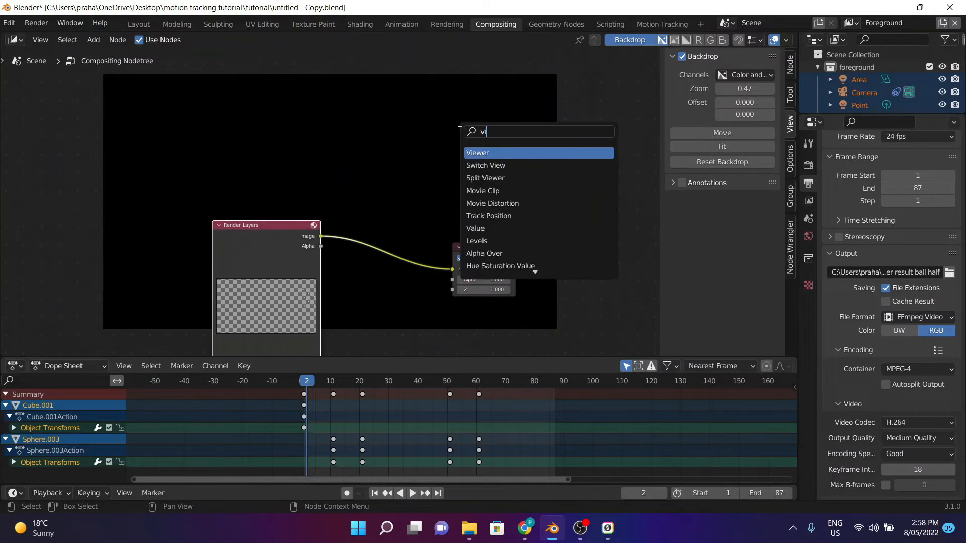
text(iew)
click(475, 158)
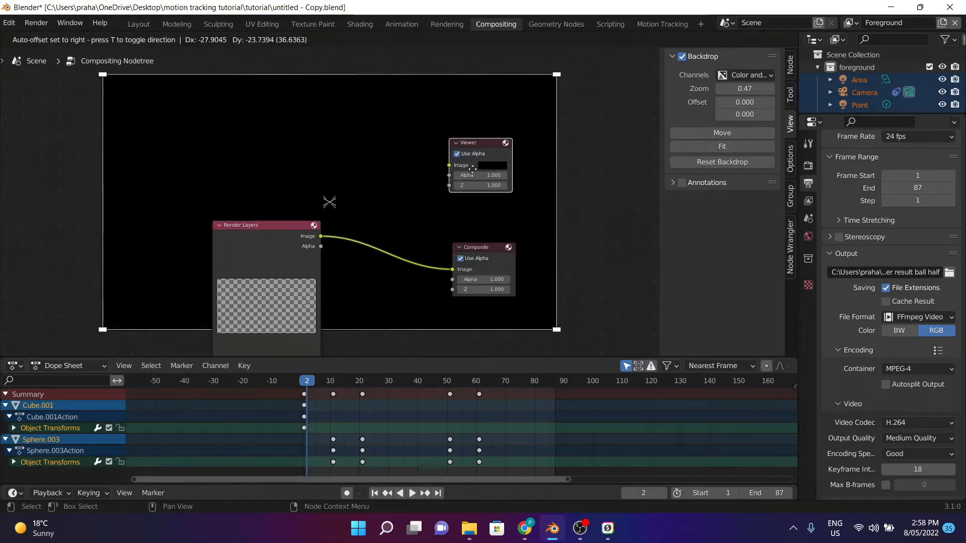
click(486, 194)
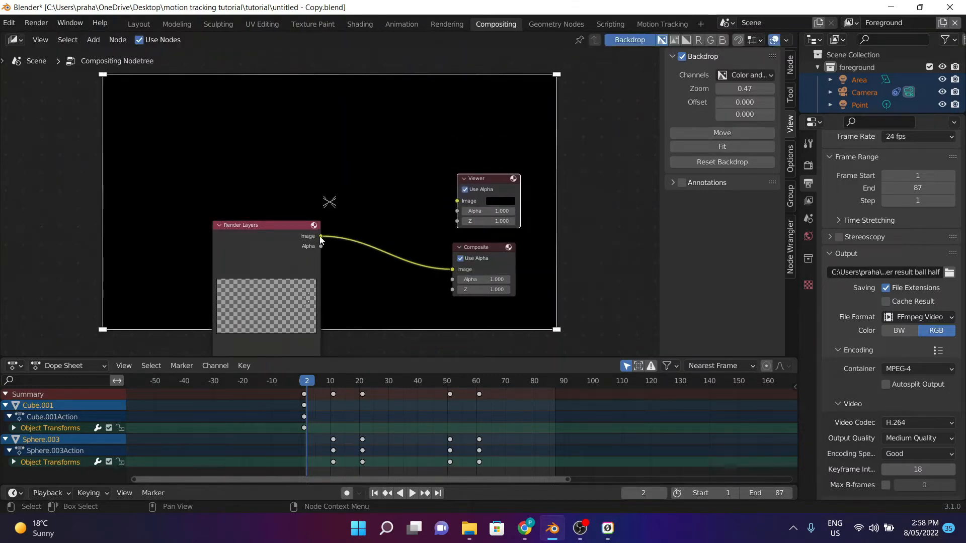
drag(320, 236, 456, 200)
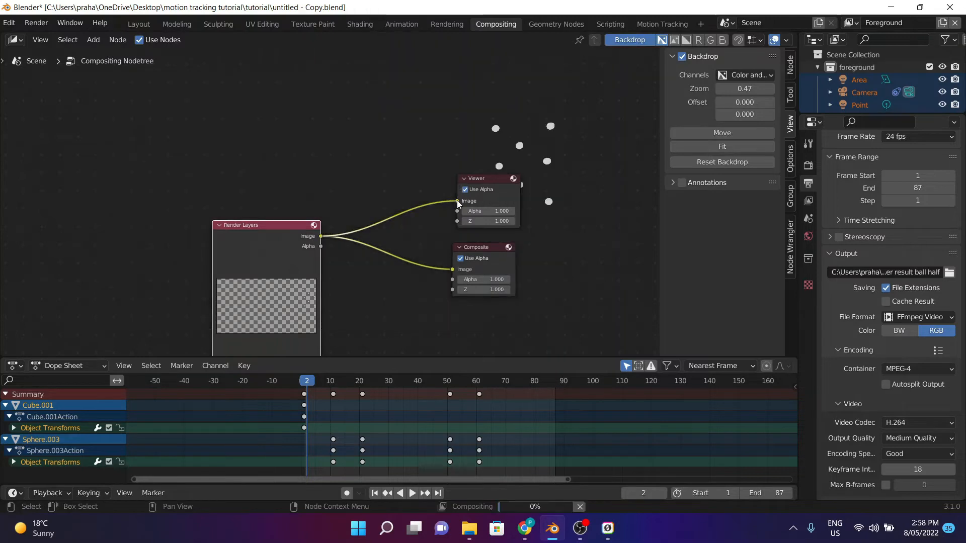
scroll(436, 162, down, 2)
middle_drag(406, 200, 419, 156)
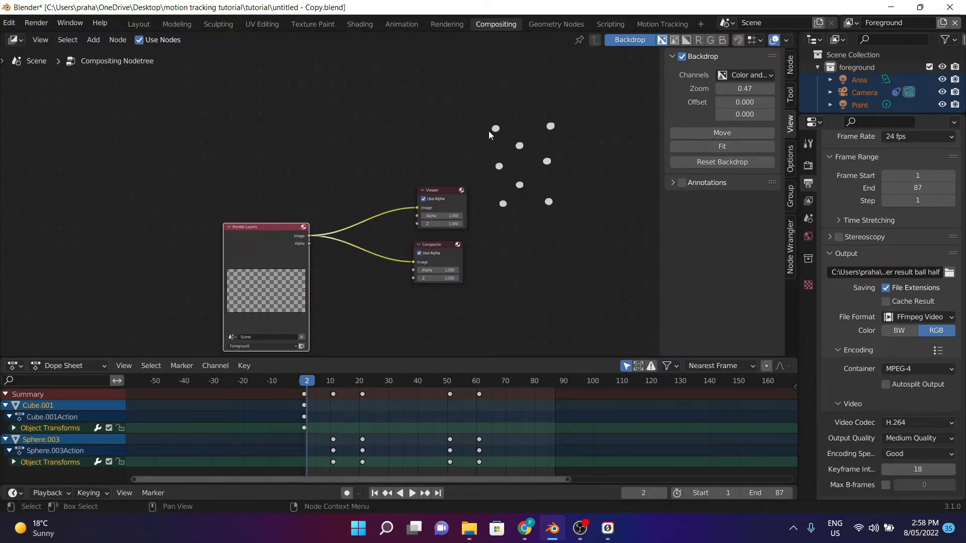
- Add a Movie Clip node above the Render Layers node
scroll(500, 126, up, 2)
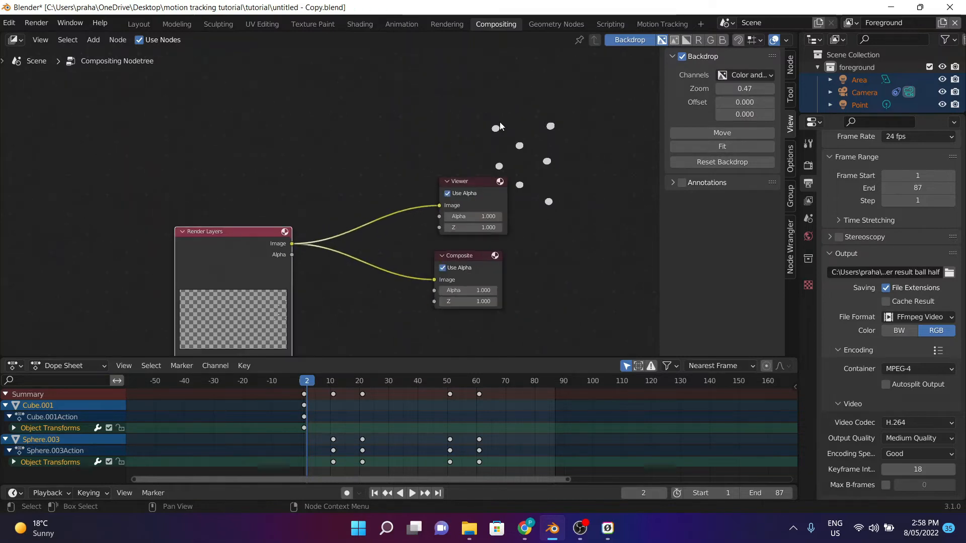
scroll(499, 110, down, 2)
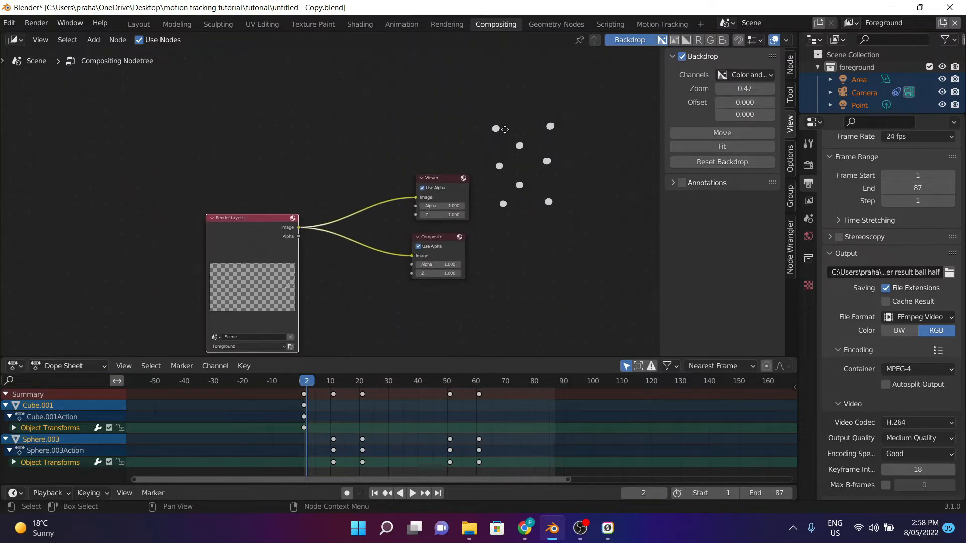
scroll(388, 150, up, 3)
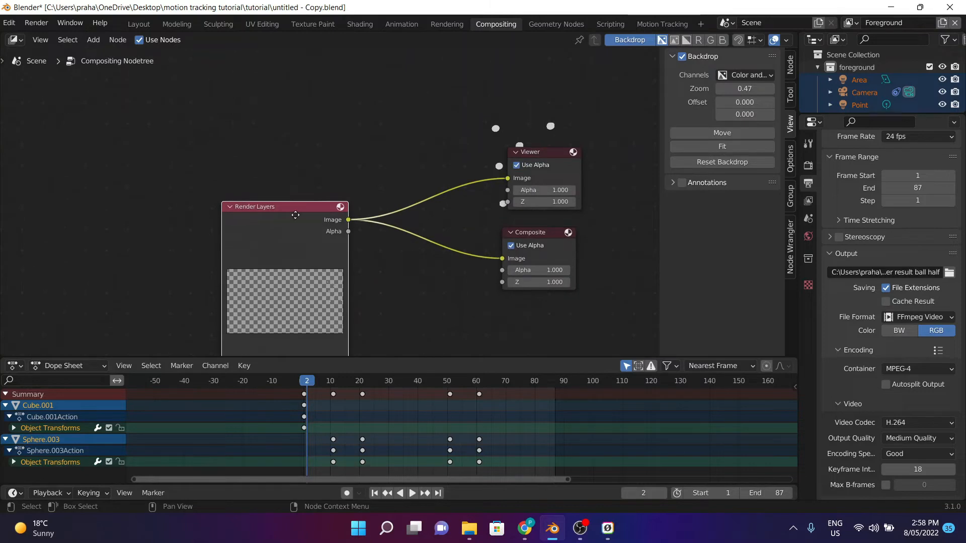
scroll(292, 224, up, 2)
scroll(287, 220, down, 2)
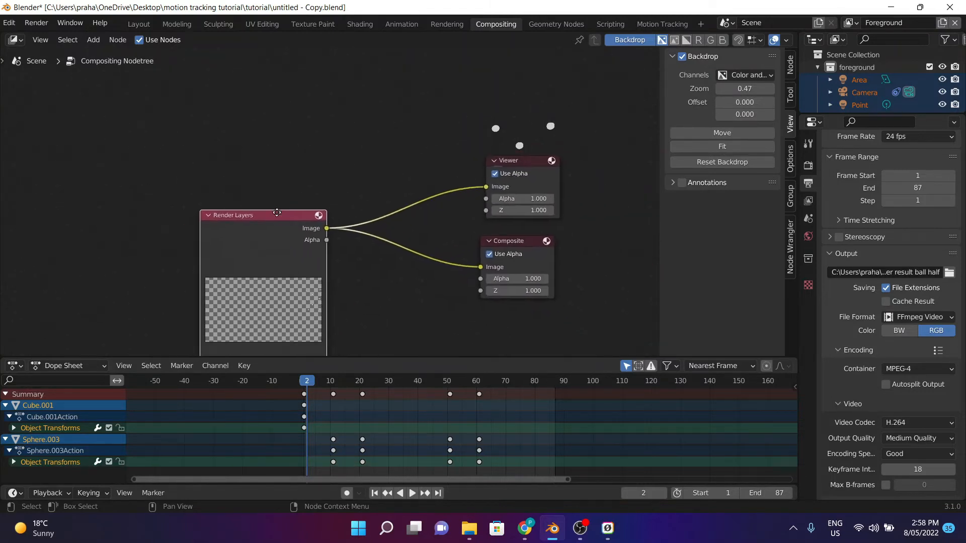
scroll(277, 212, up, 1)
key(shift+a)
text(movie)
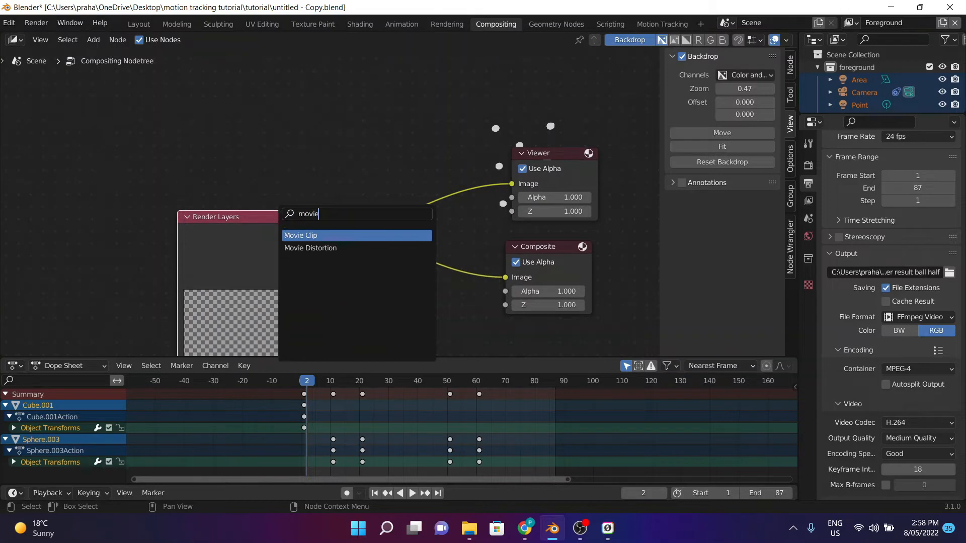
click(284, 235)
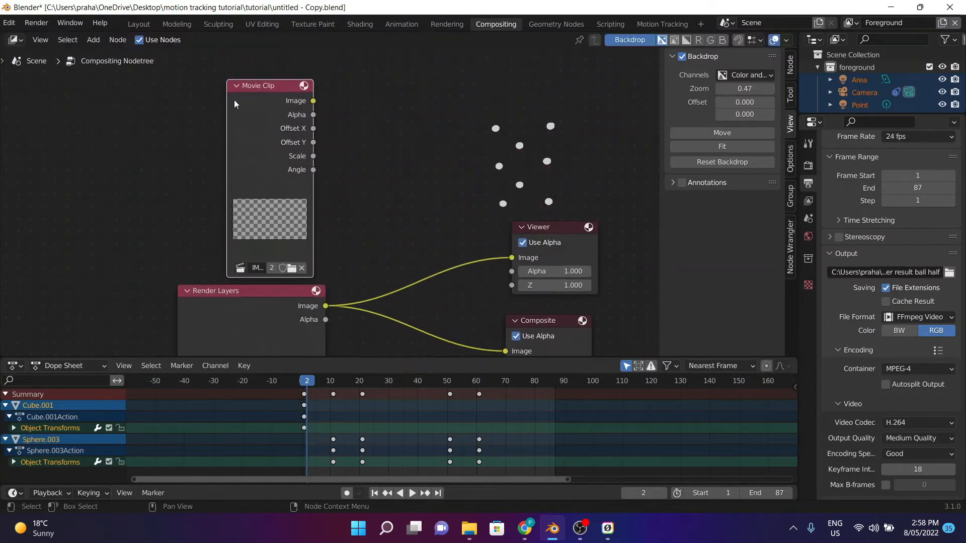
click(301, 268)
click(297, 267)
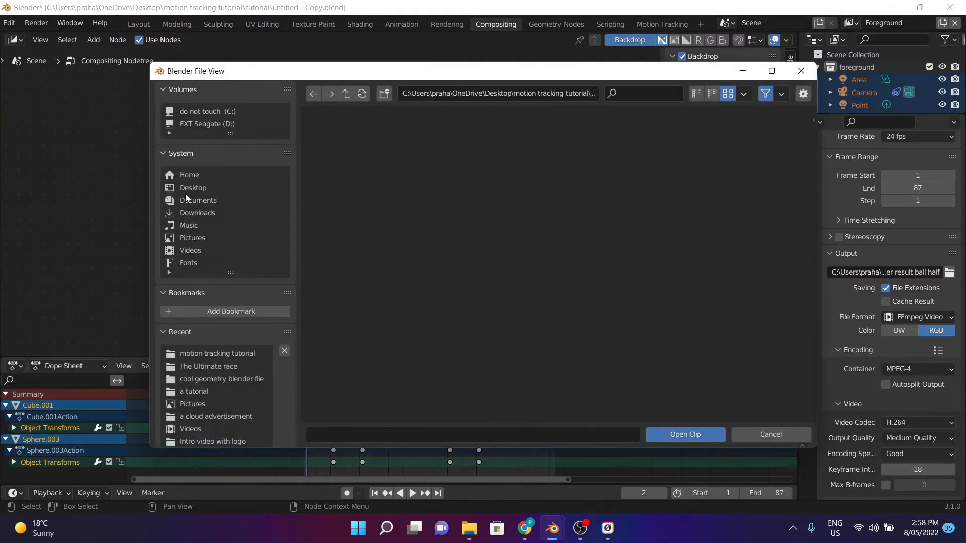
key(Escape)
key(ctrl+z)
- Insert an Alpha Over node between Render Layers and Viewer, and connect the Movie Clip's Image output to its first Image input
key(shift+a)
click(411, 145)
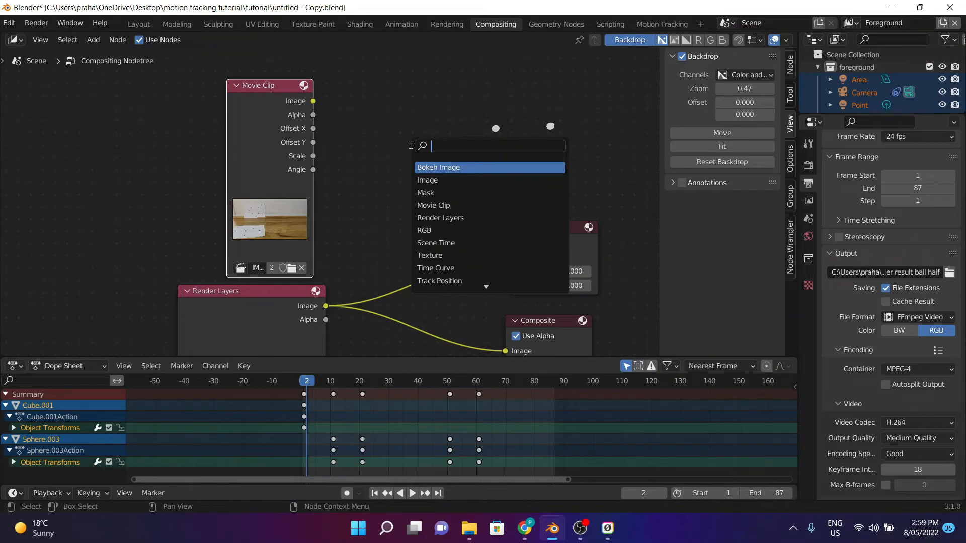
text(alpha)
key(Return)
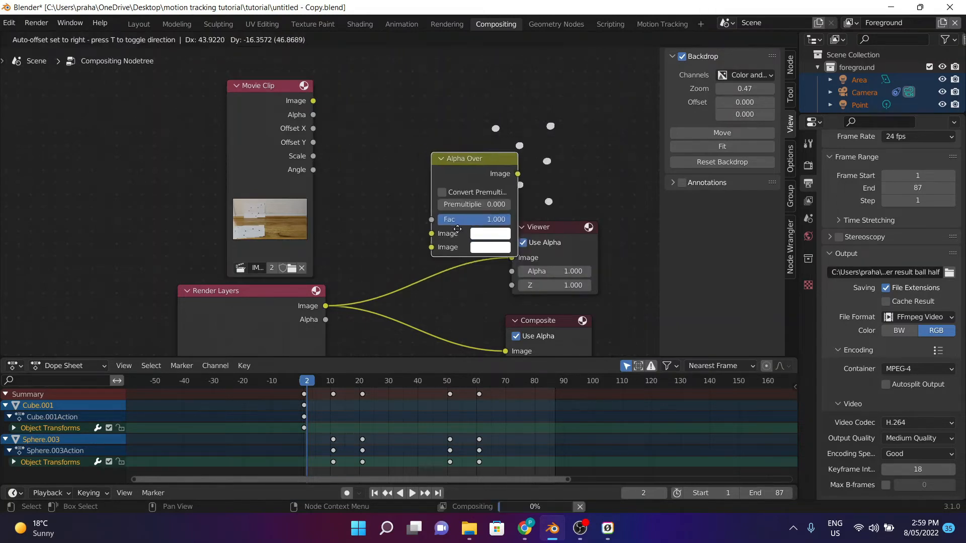
click(401, 264)
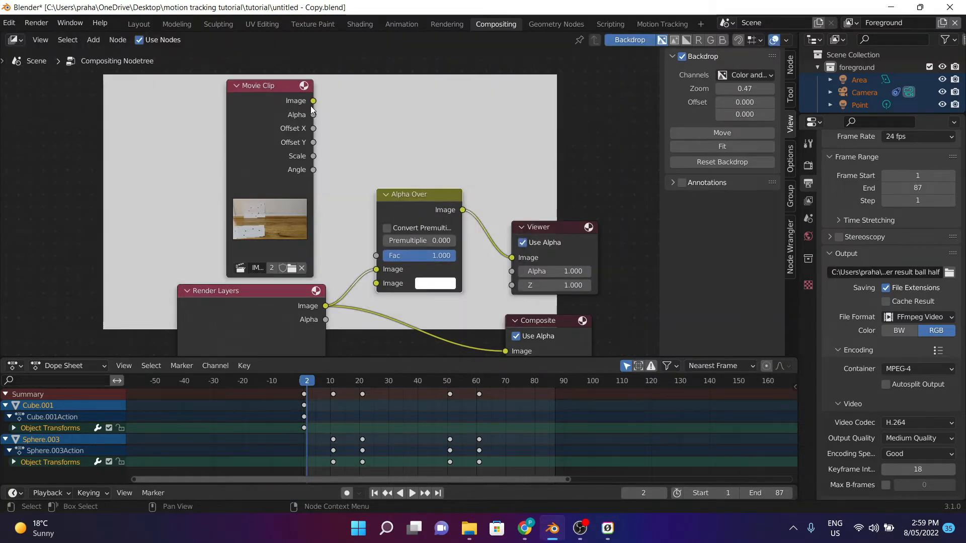
drag(312, 102, 376, 270)
scroll(288, 195, down, 2)
middle_drag(287, 195, 276, 253)
scroll(368, 208, up, 2)
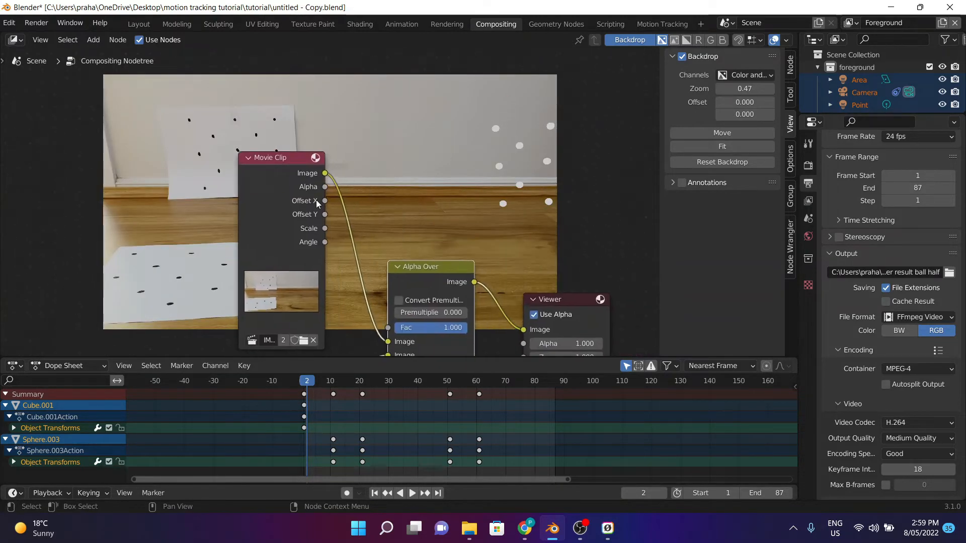
- Duplicate the Movie Clip node and place the copy above the original
key(shift+a)
key(Escape)
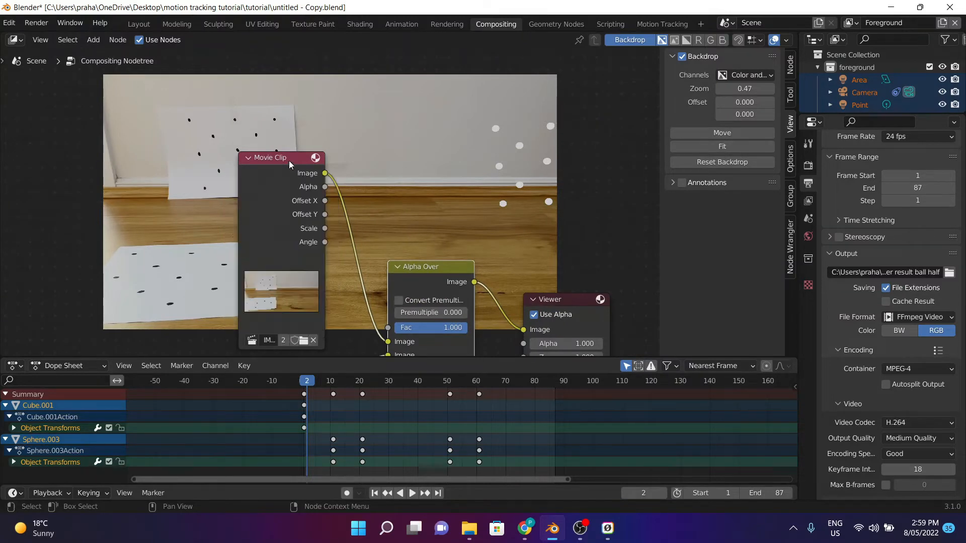
scroll(289, 161, up, 1)
scroll(289, 161, down, 2)
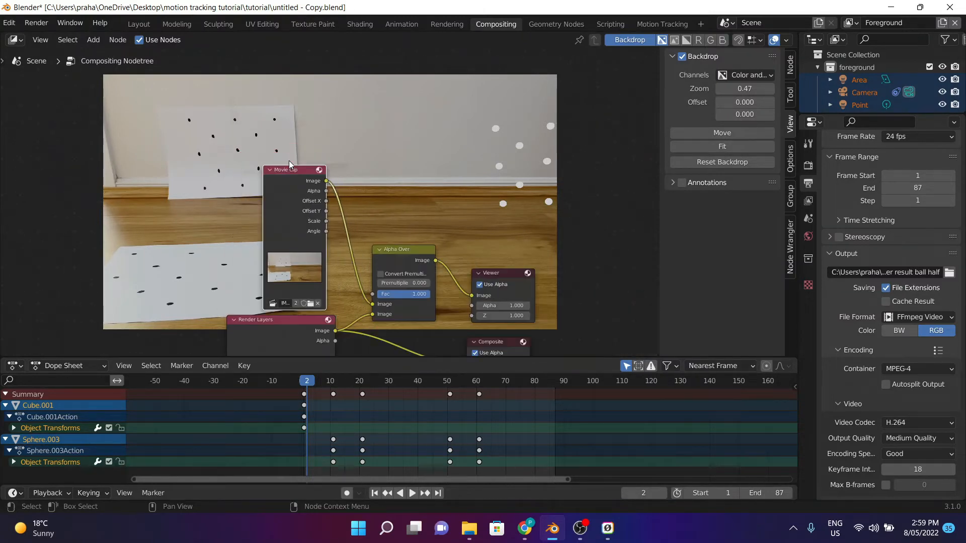
key(shift+d)
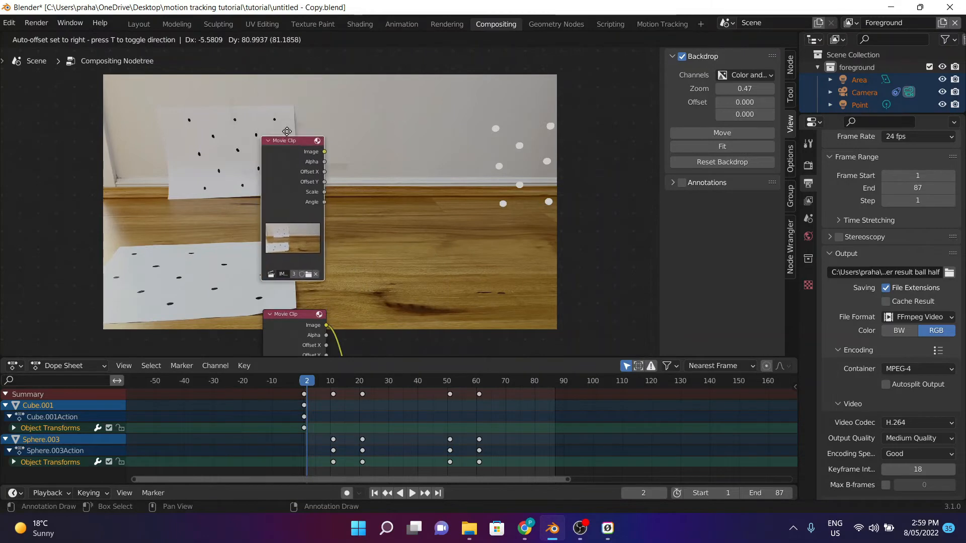
click(287, 132)
- Enable Convert Premultiplied on the Alpha Over node and space the Alpha Over and Viewer nodes farther from the Movie Clip
middle_drag(426, 352, 370, 280)
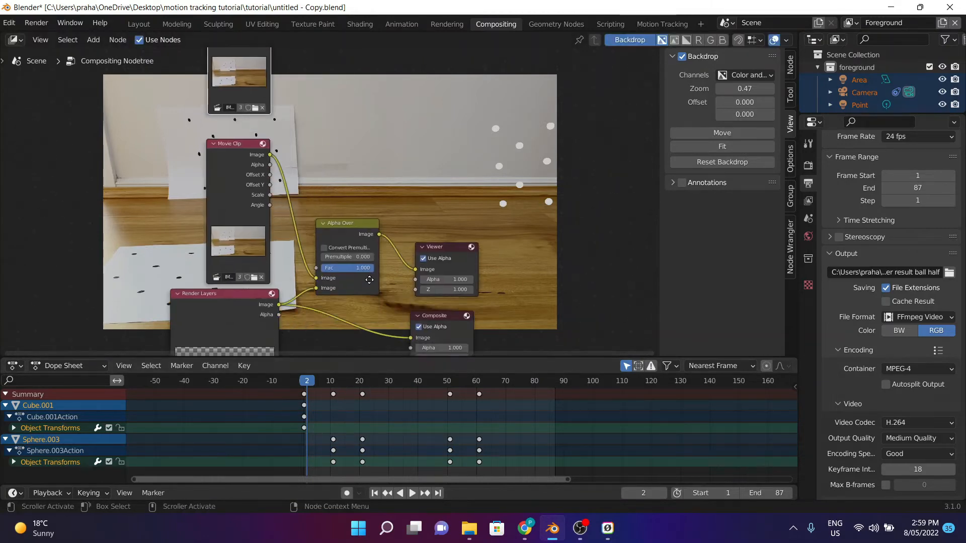
scroll(370, 280, up, 2)
click(321, 264)
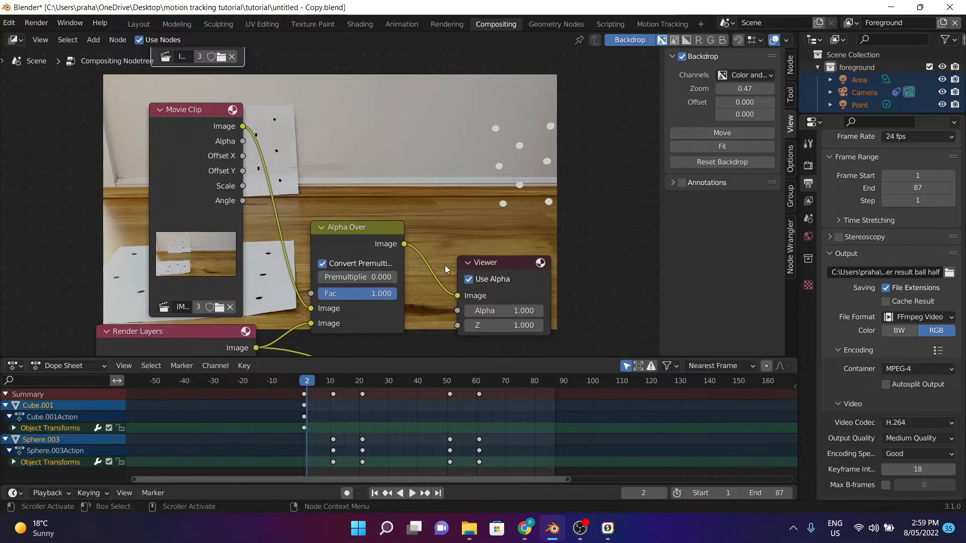
drag(479, 262, 604, 236)
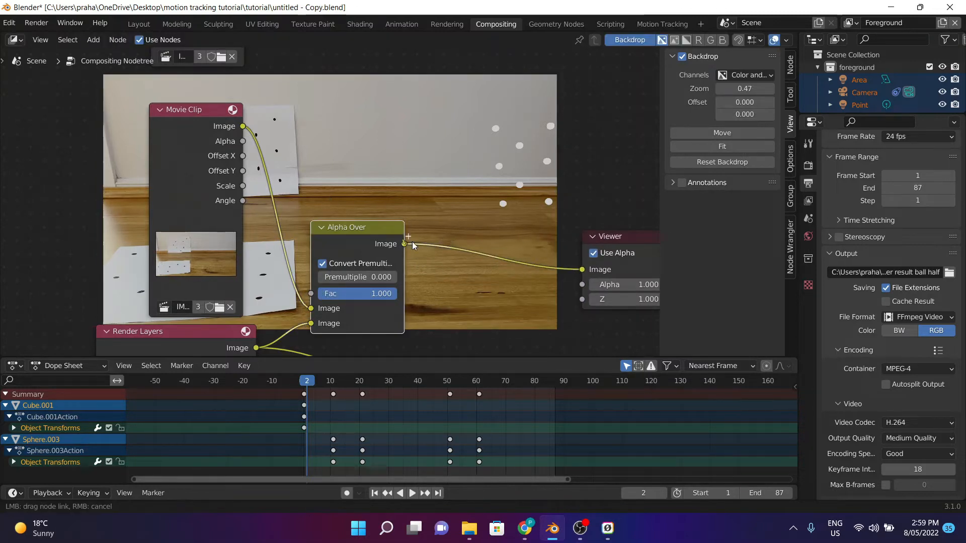
drag(499, 233, 473, 247)
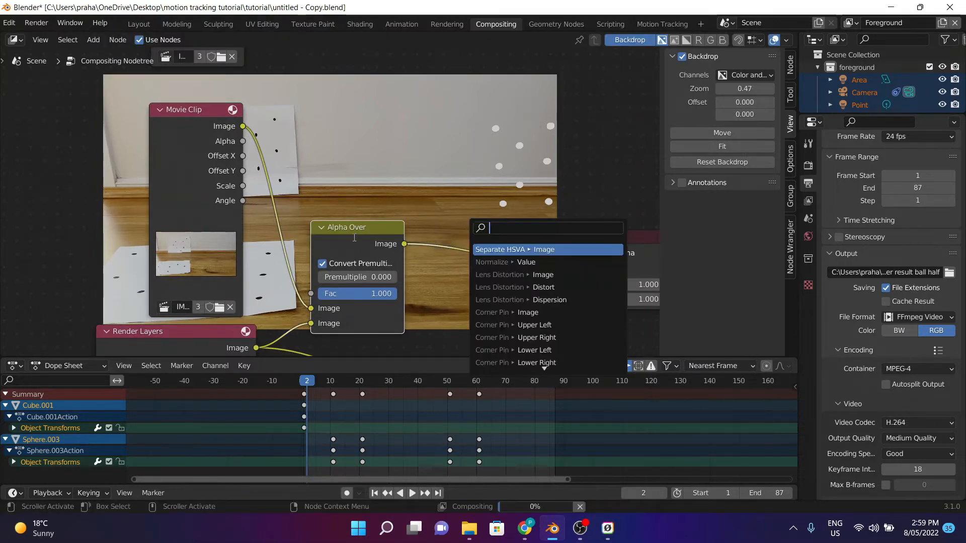
click(354, 238)
drag(350, 230, 431, 229)
- Replace the duplicated Movie Clip node's footage with the rendered clip of white dots on black
middle_drag(316, 227, 255, 198)
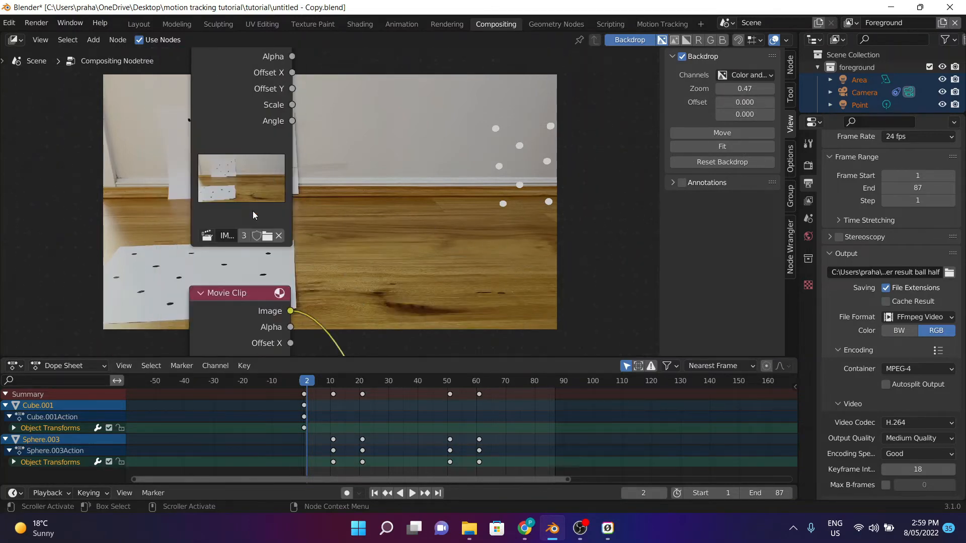
click(278, 236)
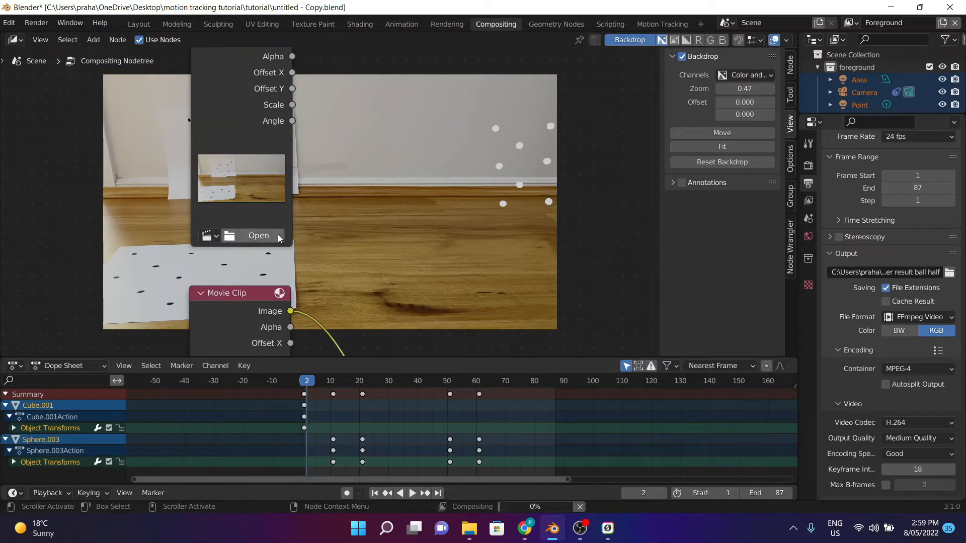
scroll(264, 160, down, 2)
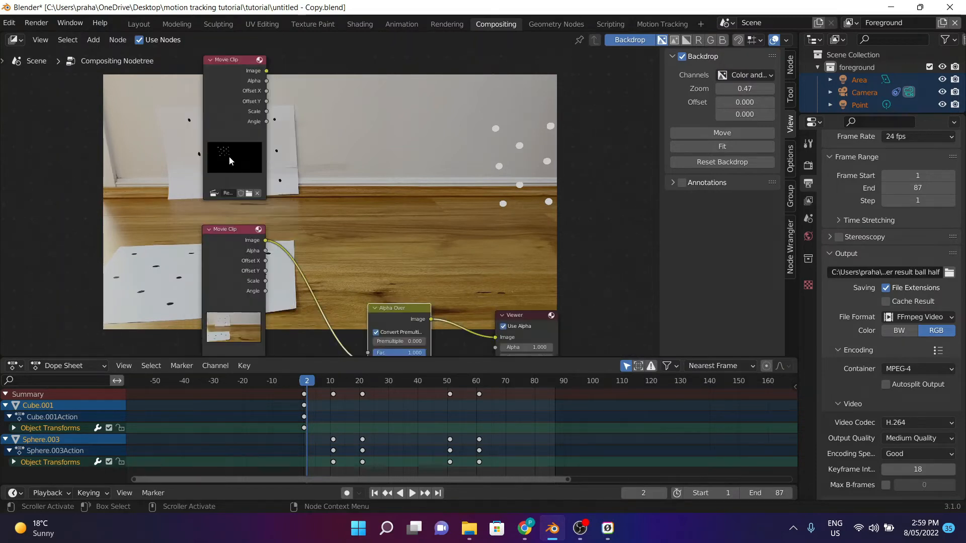
scroll(229, 155, down, 2)
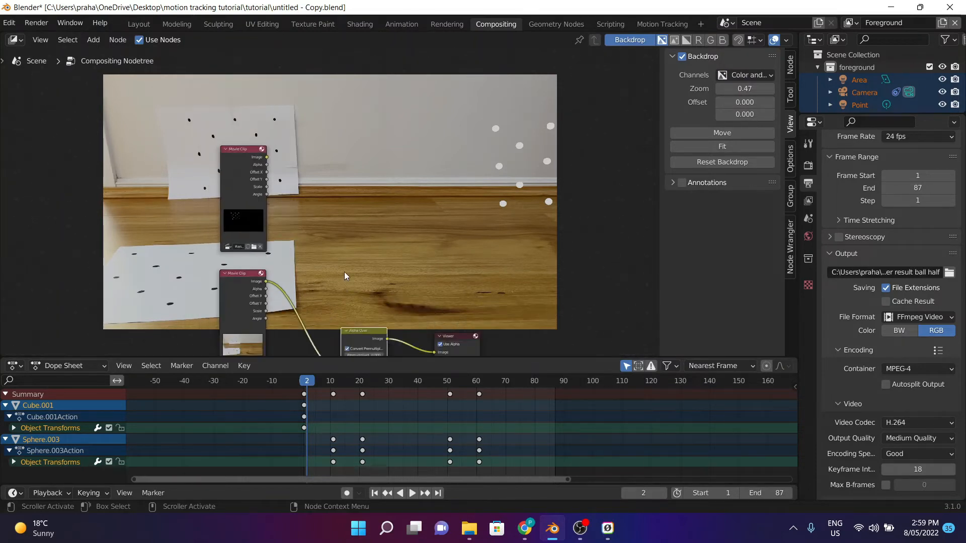
- Duplicate the Alpha Over node, place the copy above the original, and connect the dots clip's Image output to its Fac input
key(shift+d)
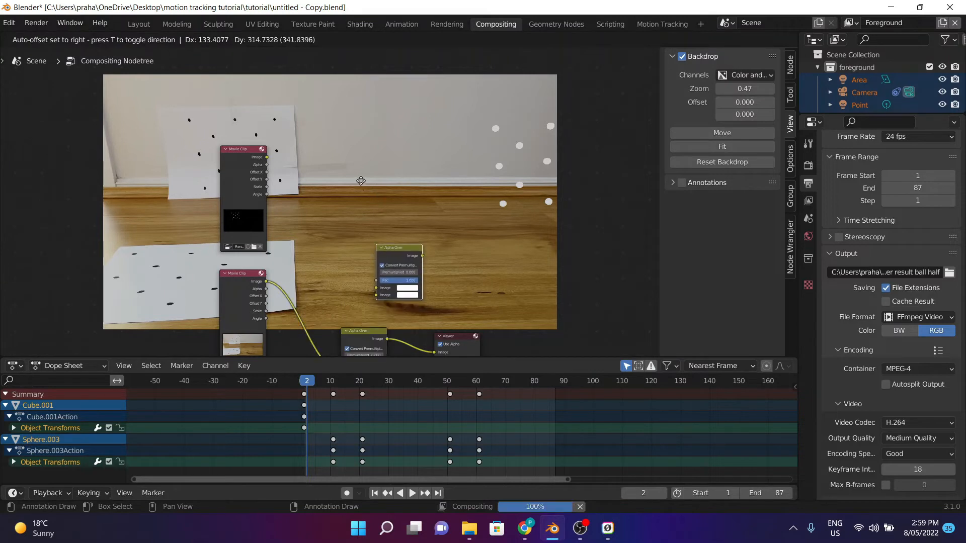
click(327, 171)
scroll(248, 150, up, 2)
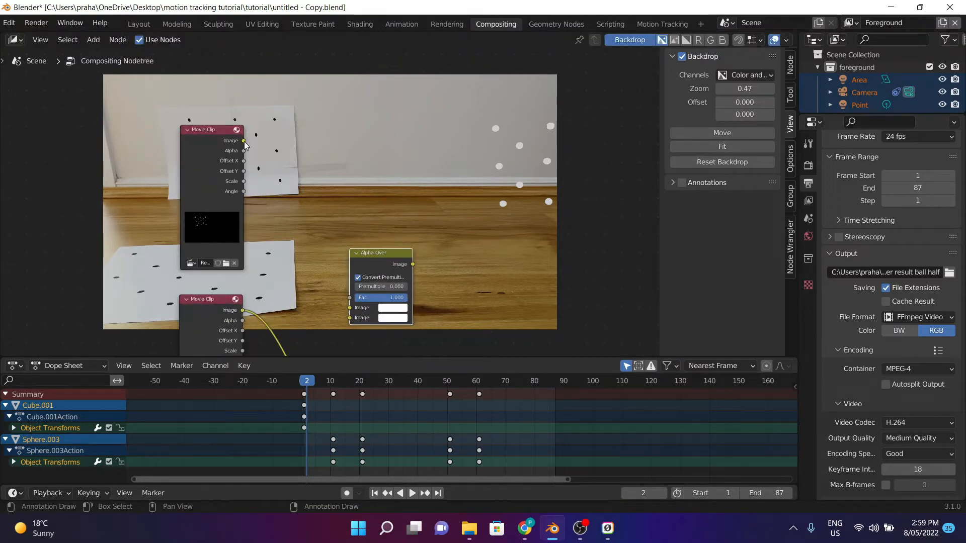
drag(244, 140, 348, 300)
scroll(341, 240, down, 1)
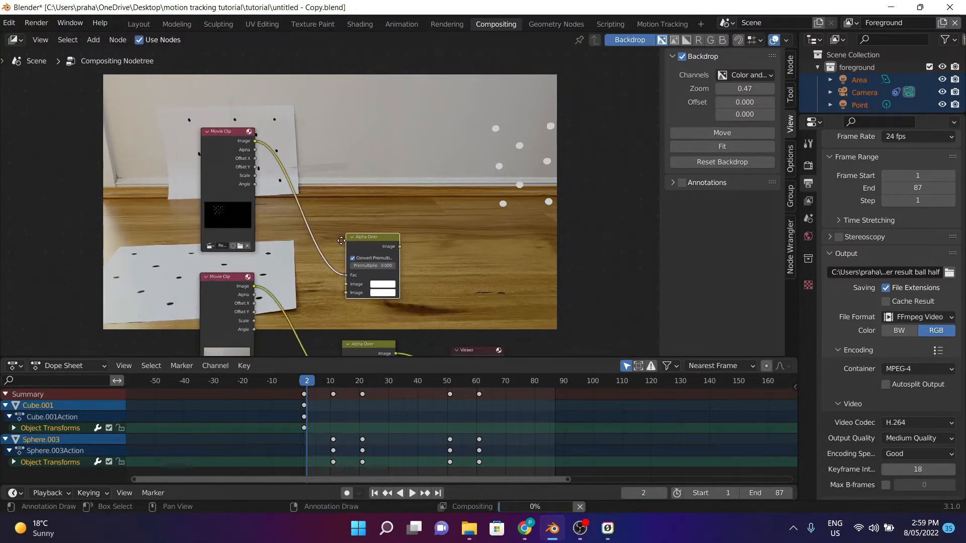
scroll(341, 241, up, 2)
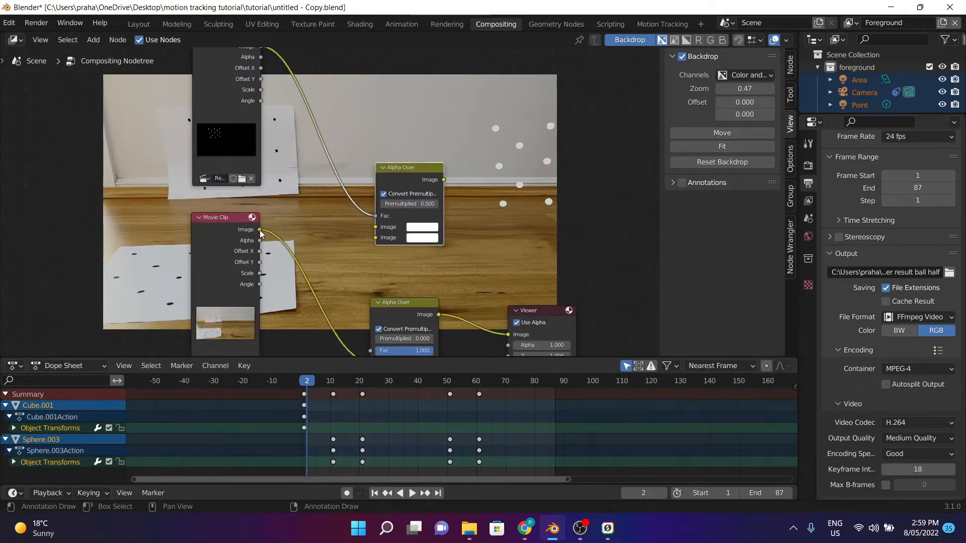
- Connect the footage Movie Clip's Image output to both Image inputs of the upper Alpha Over node and send its result to the Viewer
drag(259, 230, 373, 237)
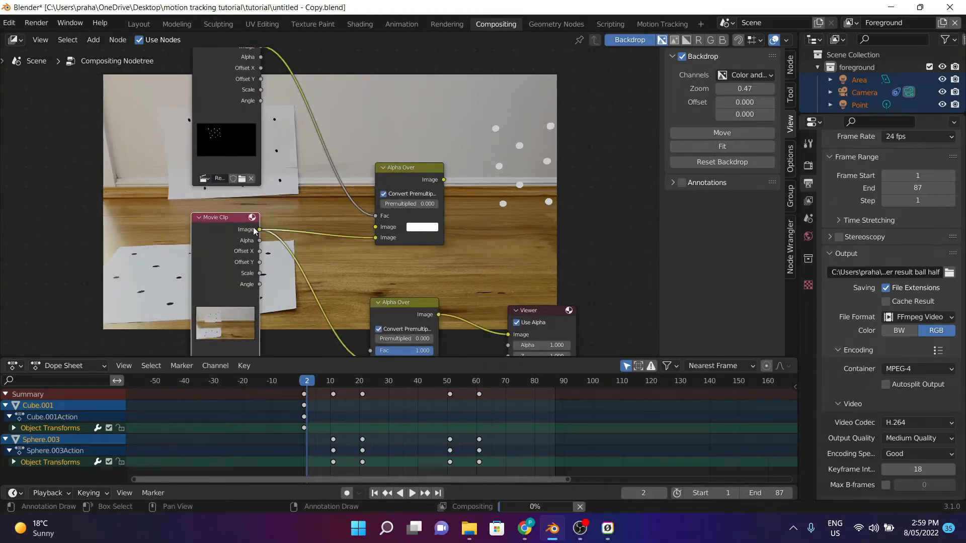
drag(259, 230, 375, 227)
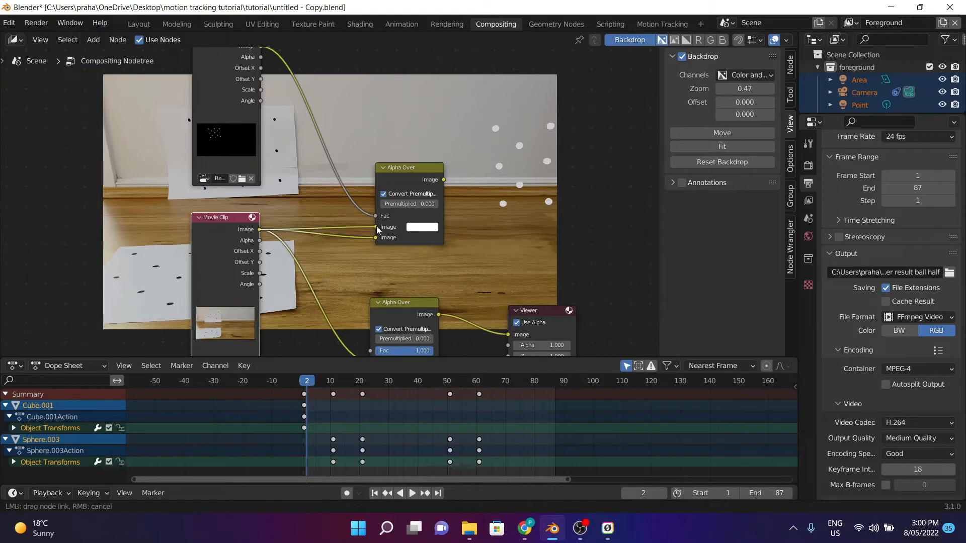
ctrl+shift+click(406, 171)
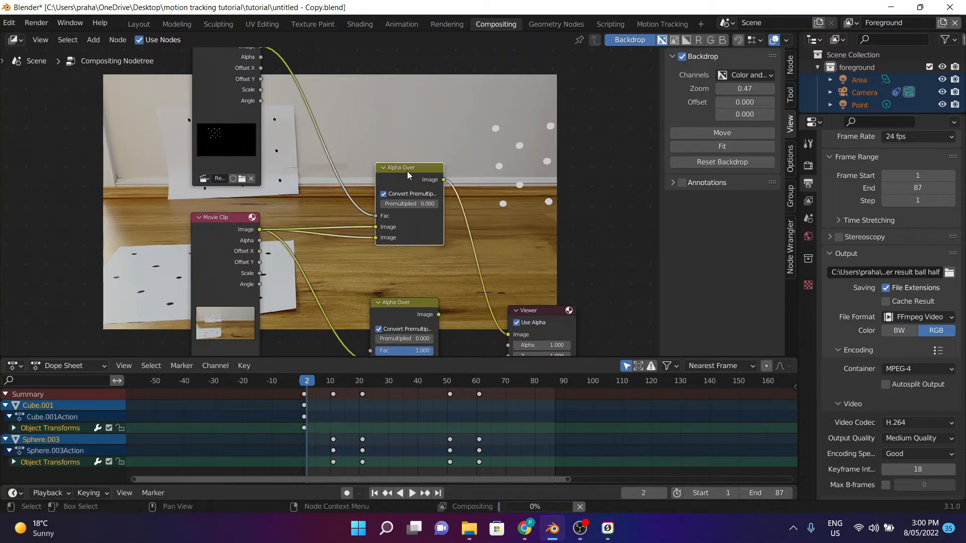
- Move the Viewer and the upper Alpha Over node farther from the Movie Clip nodes to make room between them
scroll(406, 171, down, 2)
middle_drag(406, 171, 282, 137)
scroll(300, 236, up, 3)
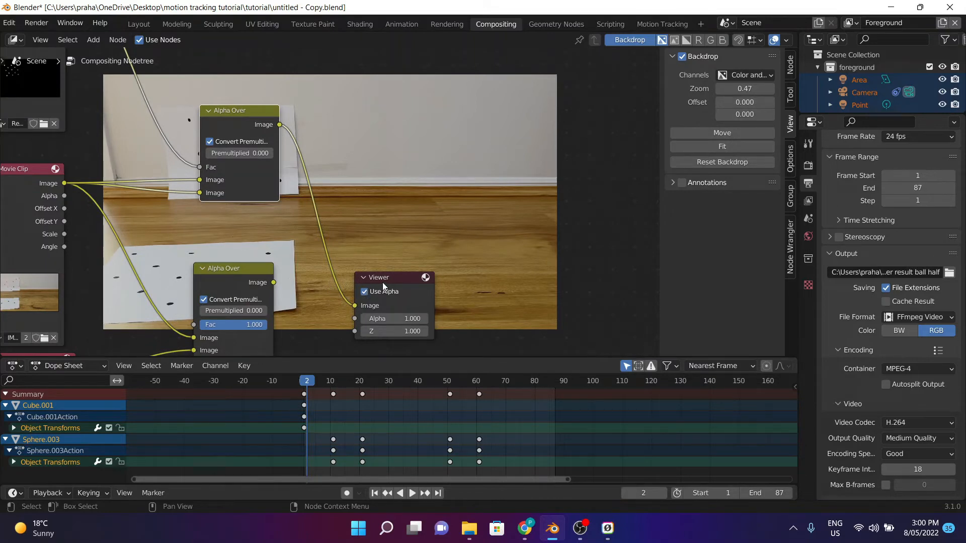
drag(387, 278, 490, 229)
middle_drag(373, 220, 468, 236)
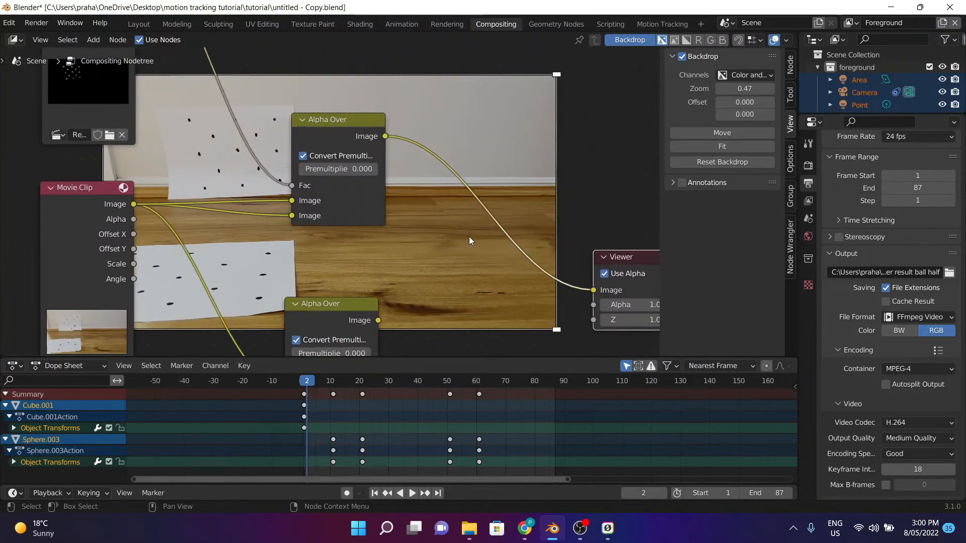
scroll(397, 95, up, 2)
drag(410, 103, 429, 106)
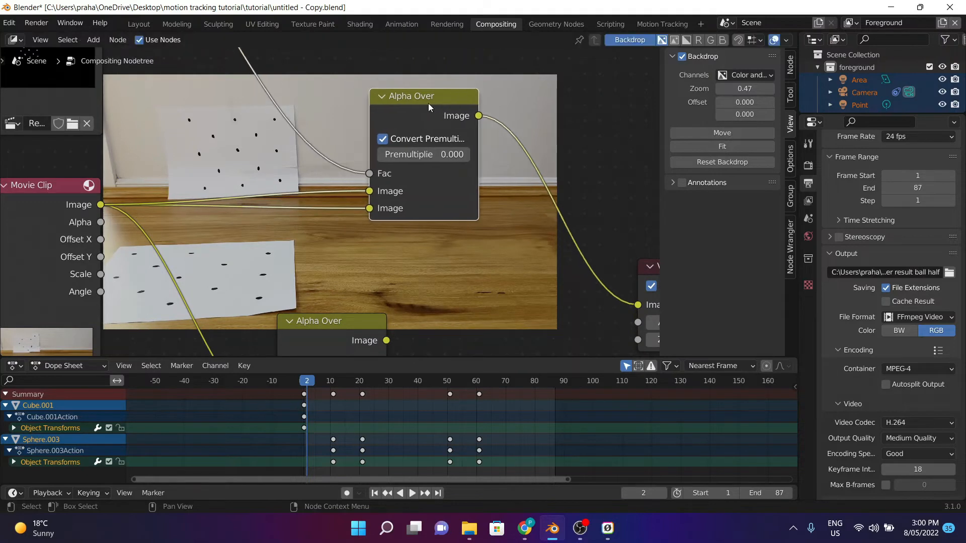
- Insert a Translate node between the footage Movie Clip and the upper Alpha Over's second Image input, with an X offset of 9.8
key(shift+a)
click(258, 158)
text(tra)
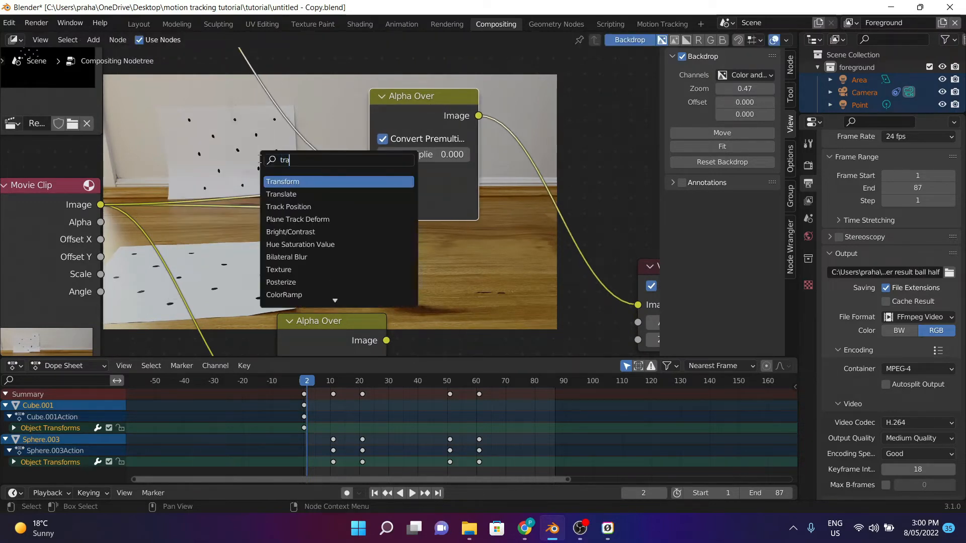
click(282, 194)
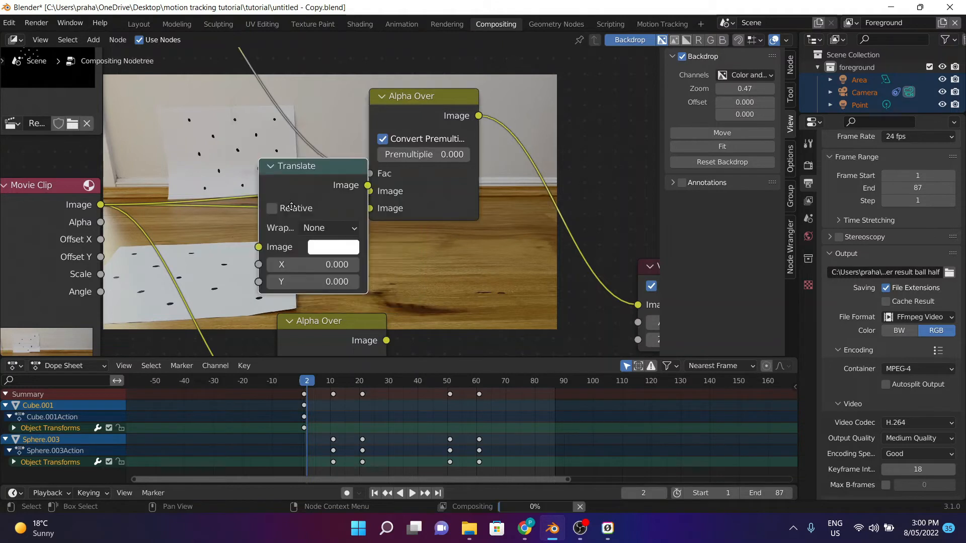
click(324, 240)
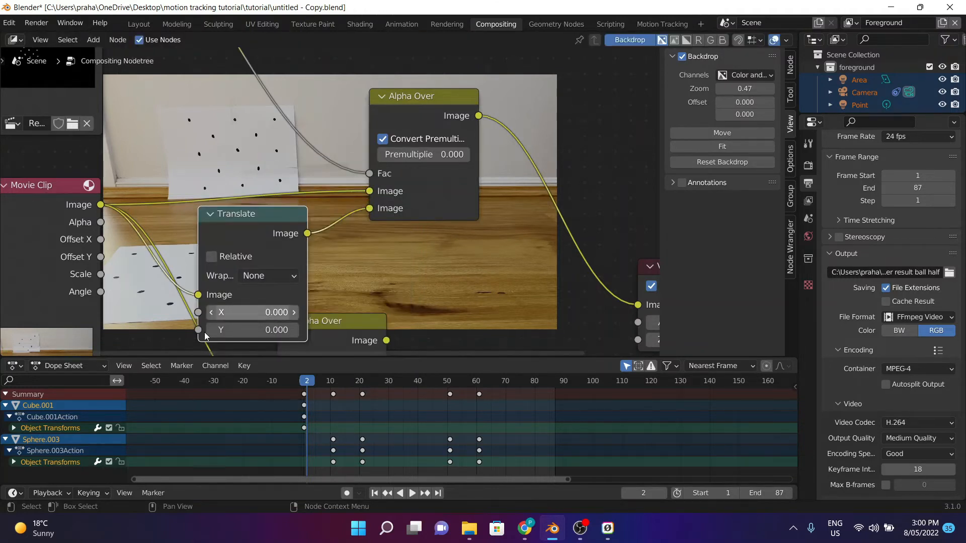
drag(243, 313, 248, 313)
drag(249, 312, 250, 313)
- Insert a ColorRamp node between the dots clip and the upper Alpha Over's Fac input, and move its white stop to 0.185
middle_drag(251, 128, 298, 254)
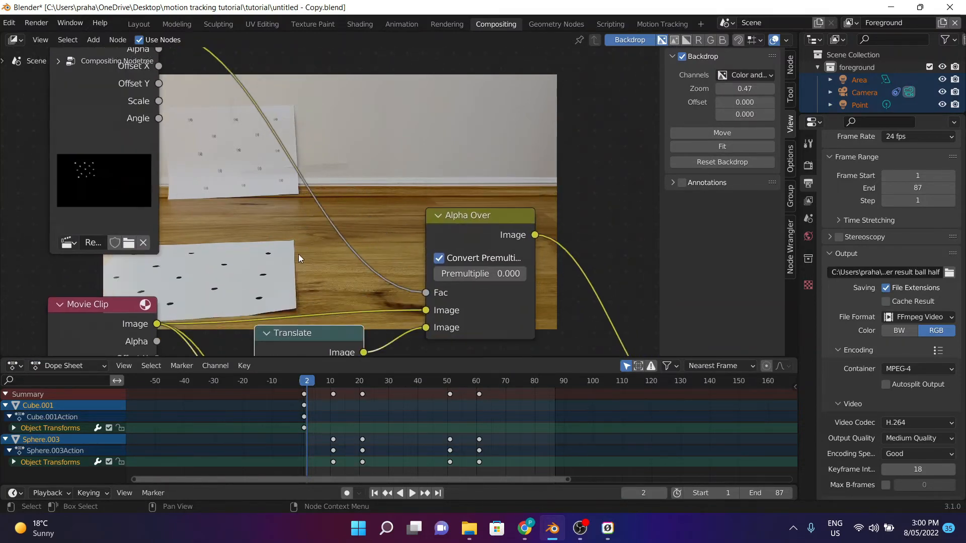
key(shift+a)
click(298, 255)
text(colo)
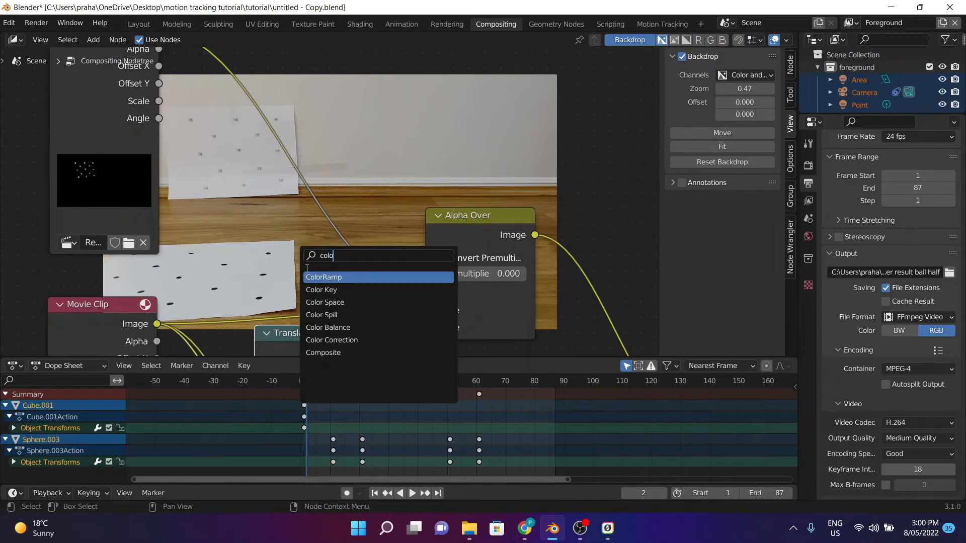
click(321, 277)
click(271, 121)
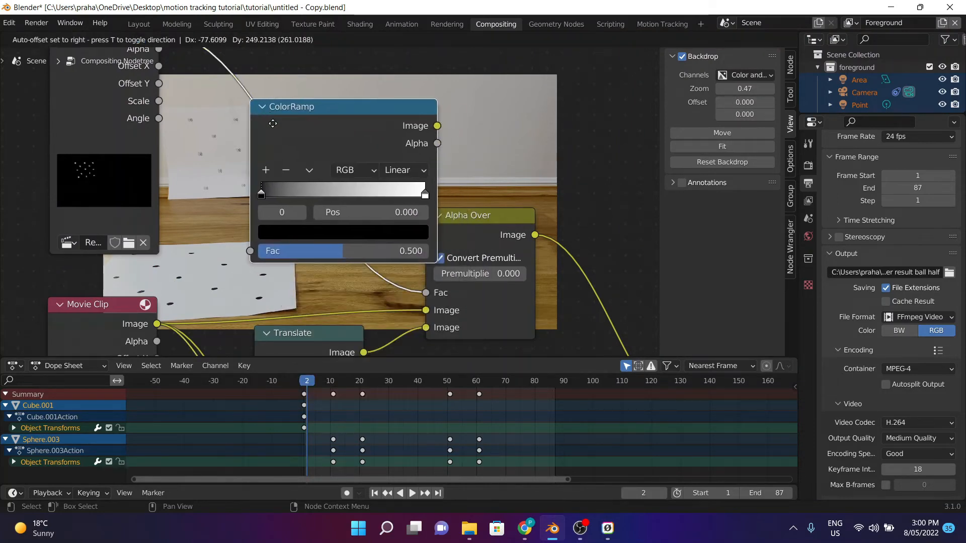
middle_drag(252, 147, 249, 165)
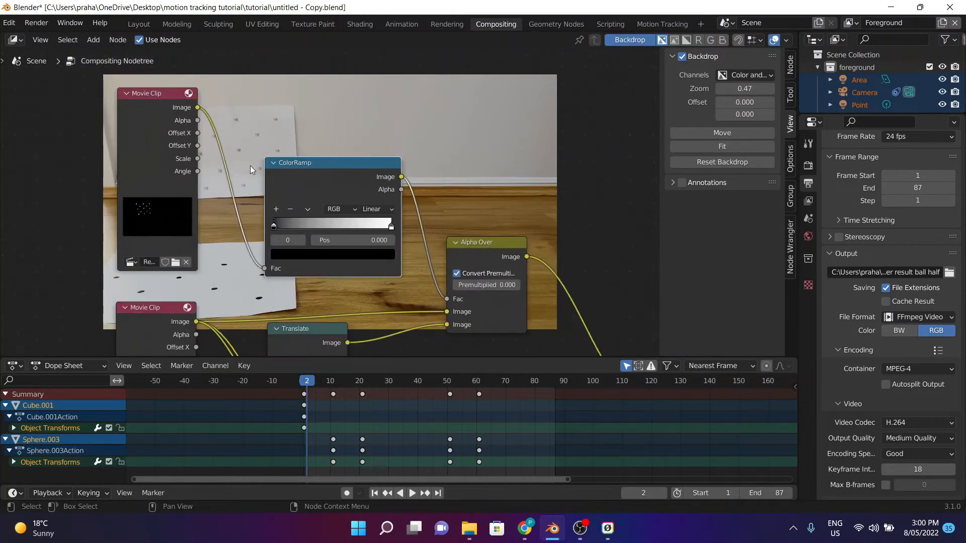
drag(414, 237, 274, 242)
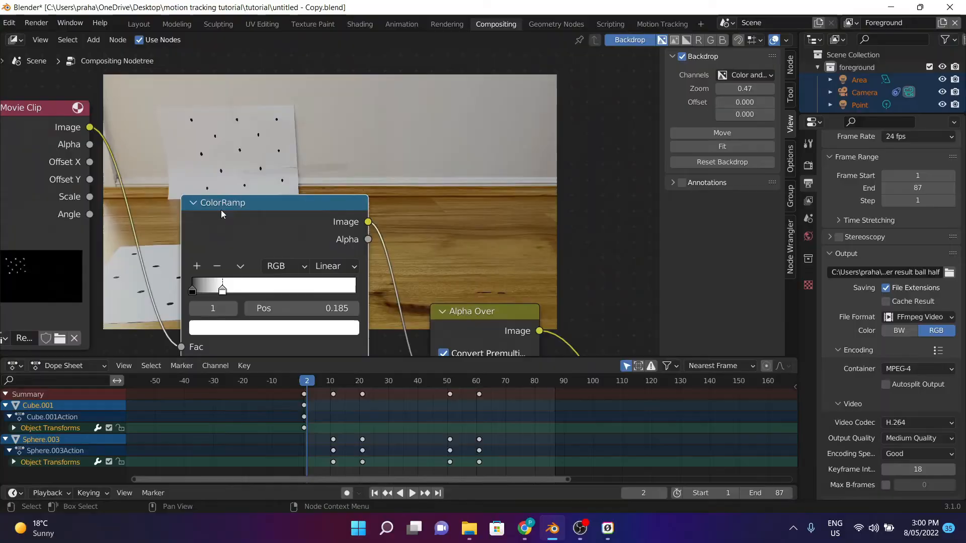
- Disconnect the footage from the upper Alpha Over's first Image input and set the Translate node's X to -20.8
middle_drag(241, 422, 225, 198)
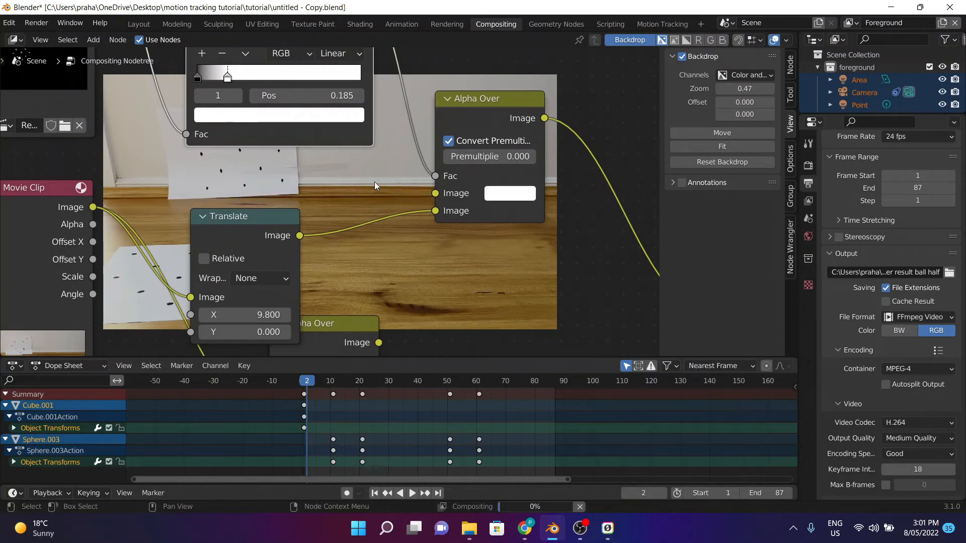
scroll(461, 192, down, 2)
middle_drag(460, 192, 422, 185)
scroll(302, 232, up, 4)
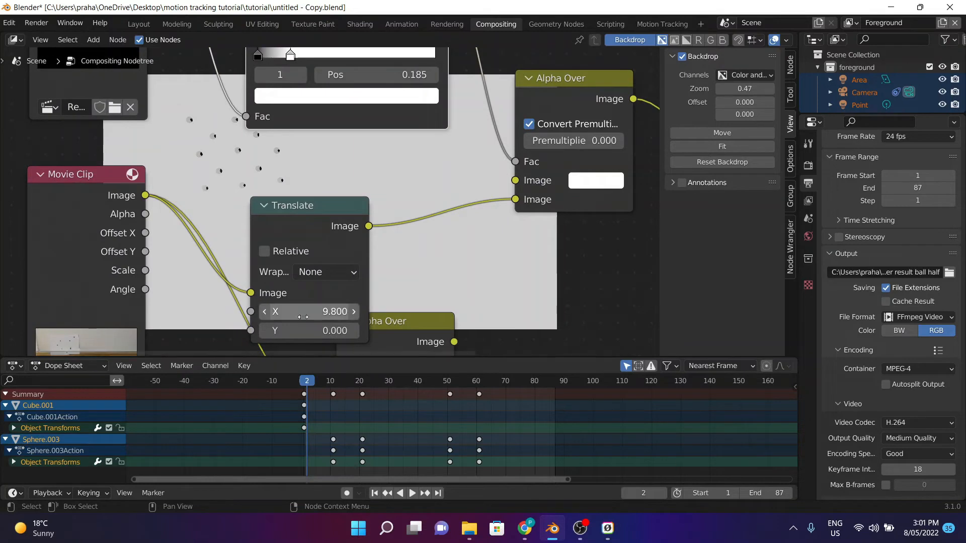
drag(304, 309, 280, 312)
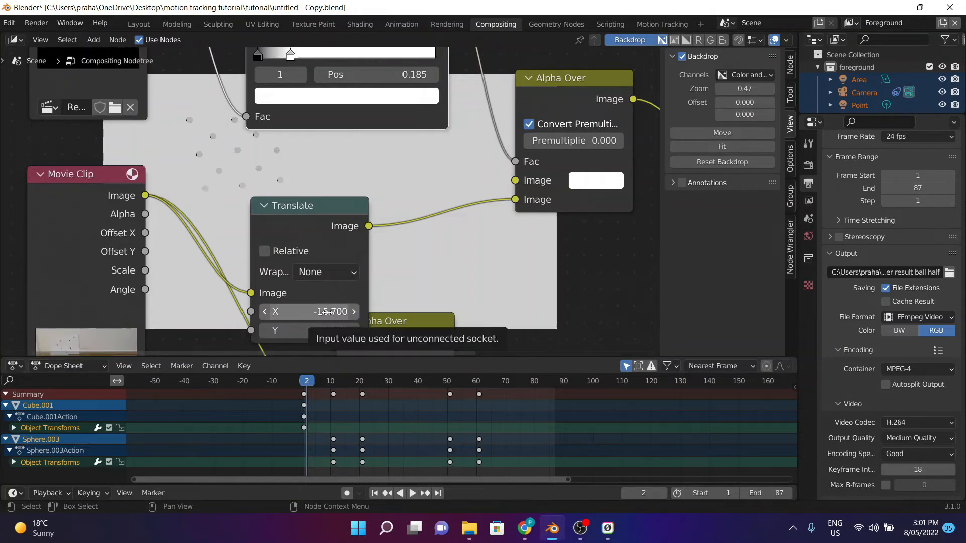
drag(326, 311, 311, 312)
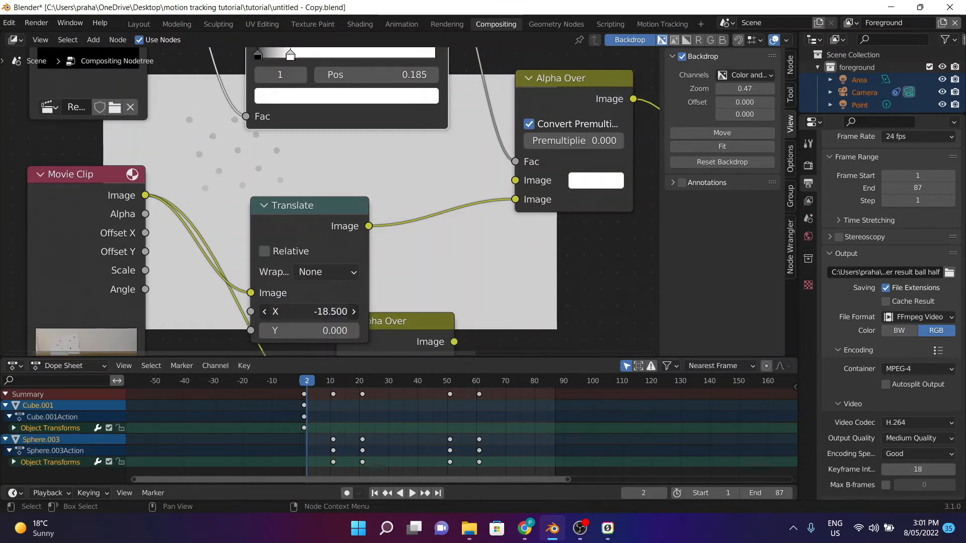
drag(325, 312, 323, 312)
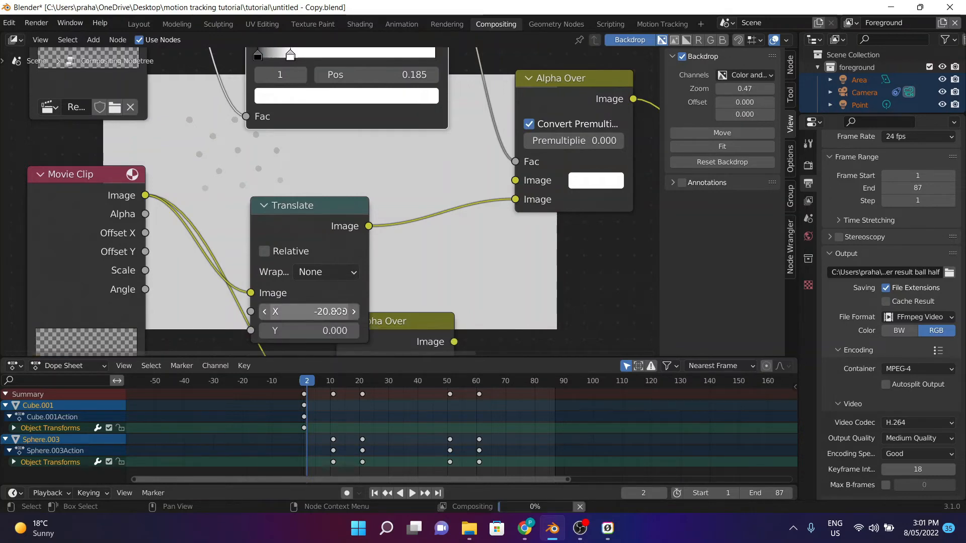
- Reconnect the footage Movie Clip's Image output to the upper Alpha Over's first Image input and check the composited backdrop
scroll(309, 277, down, 2)
mouse_move(308, 277)
middle_down()
mouse_move(327, 270)
mouse_move(309, 267)
middle_up()
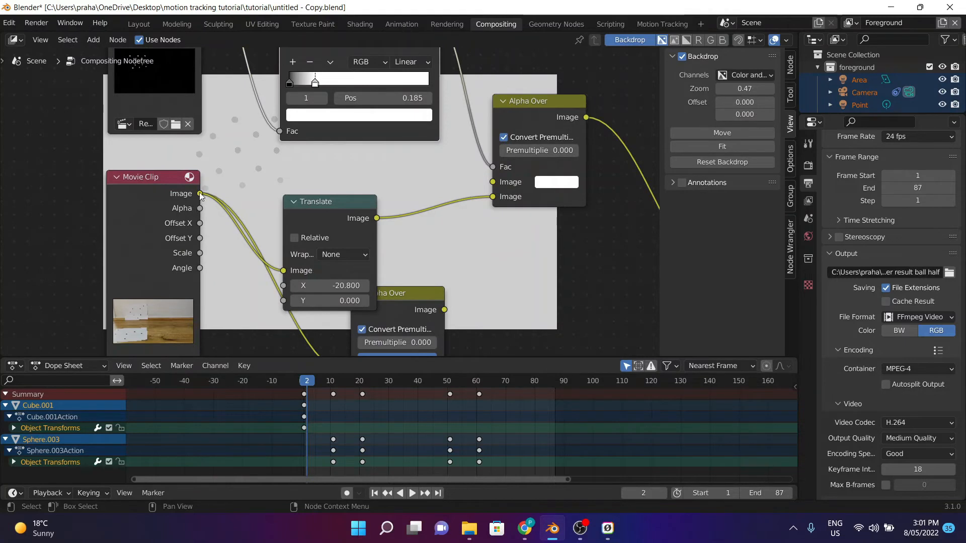
drag(199, 193, 492, 182)
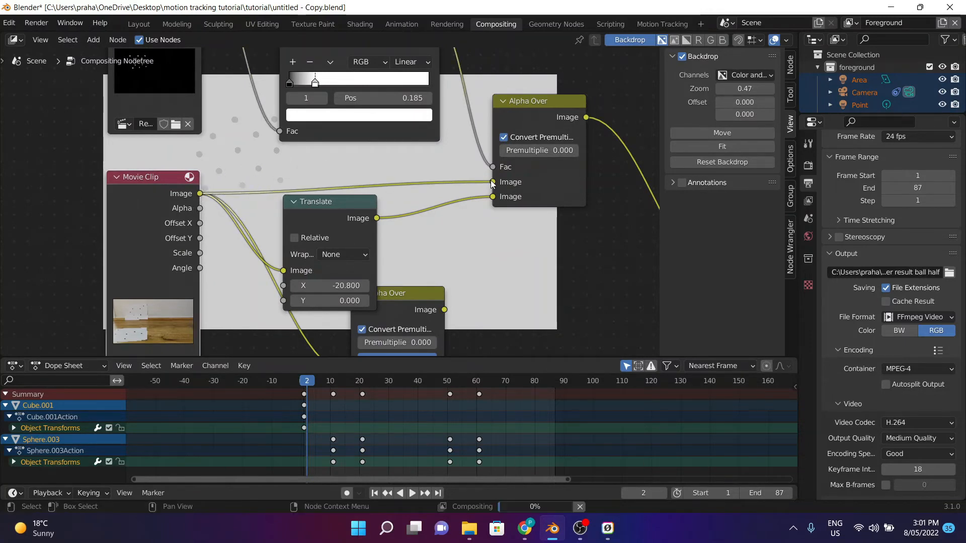
middle_drag(492, 168, 58, 212)
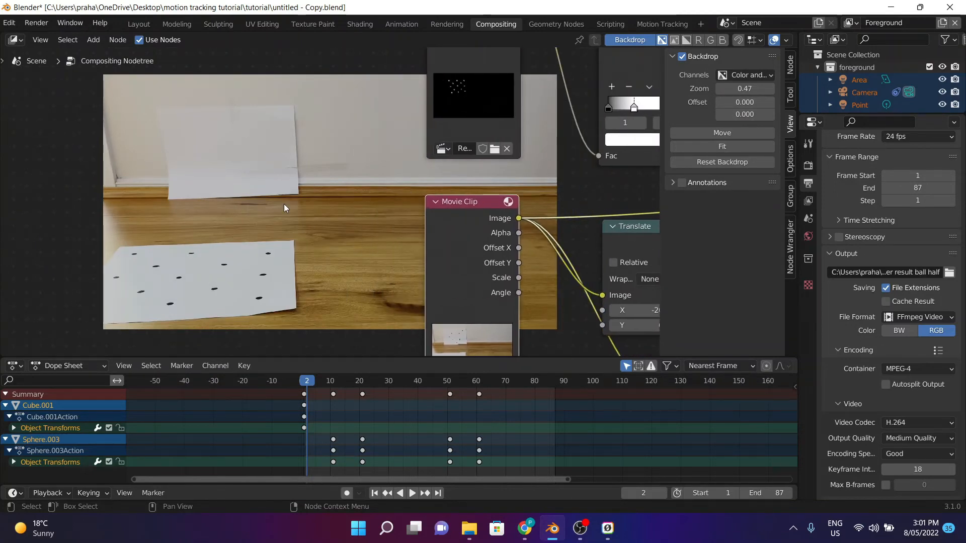
middle_drag(283, 204, 466, 63)
scroll(248, 188, down, 6)
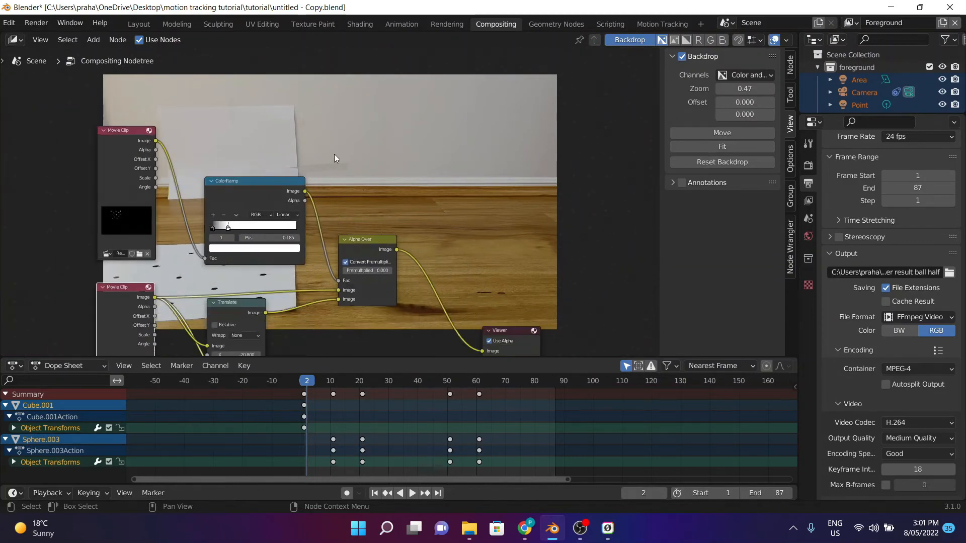
scroll(334, 154, up, 5)
middle_drag(350, 155, 370, 159)
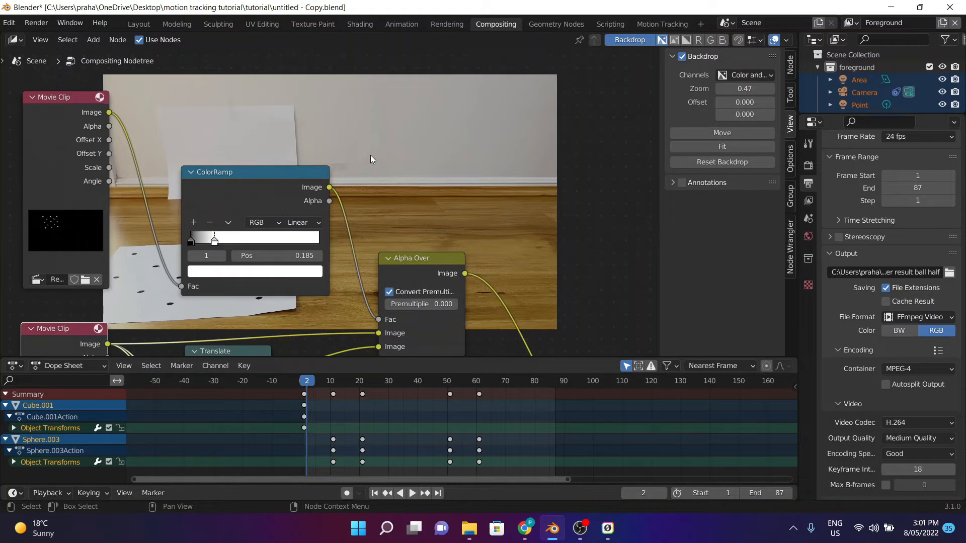
- Insert a Dilate/Erode node between the dots clip and the ColorRamp node
middle_drag(370, 159, 404, 137)
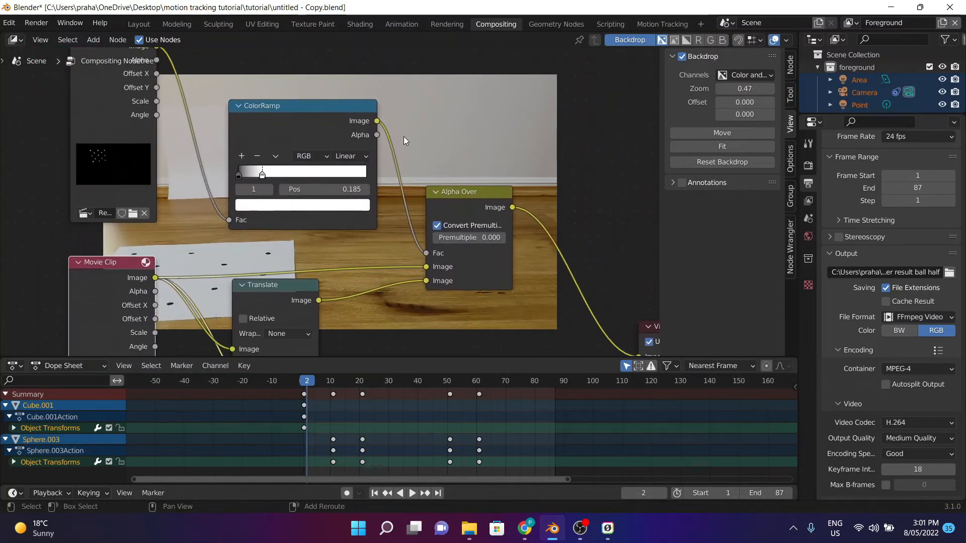
key(shift+a)
click(404, 137)
text(dilate)
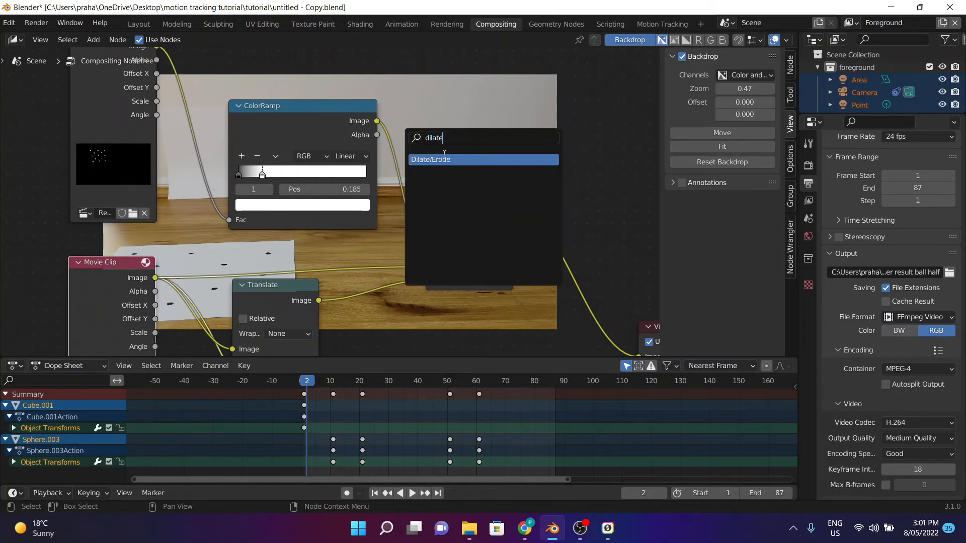
key(Return)
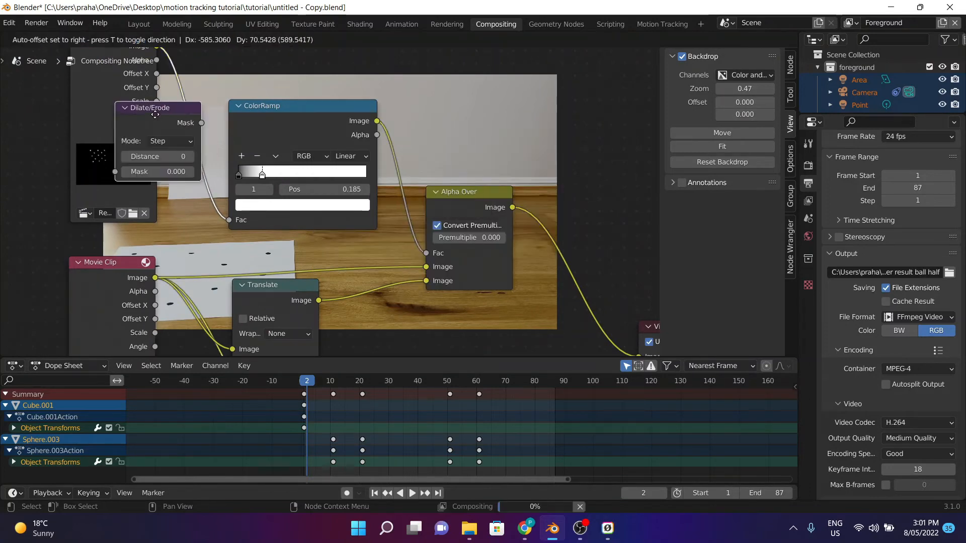
click(194, 97)
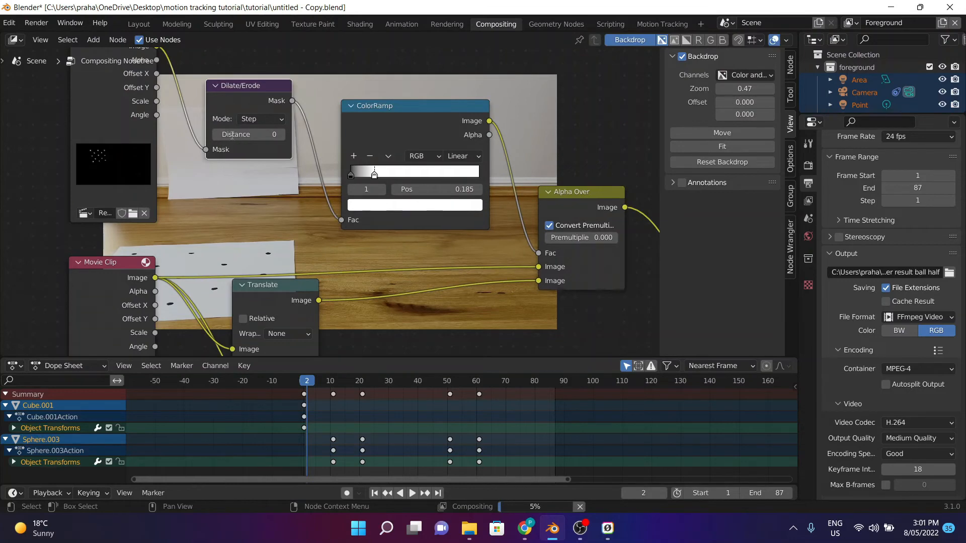
- Set the Dilate/Erode node's Distance to 3
click(231, 135)
key(Return)
middle_drag(252, 99, 125, 181)
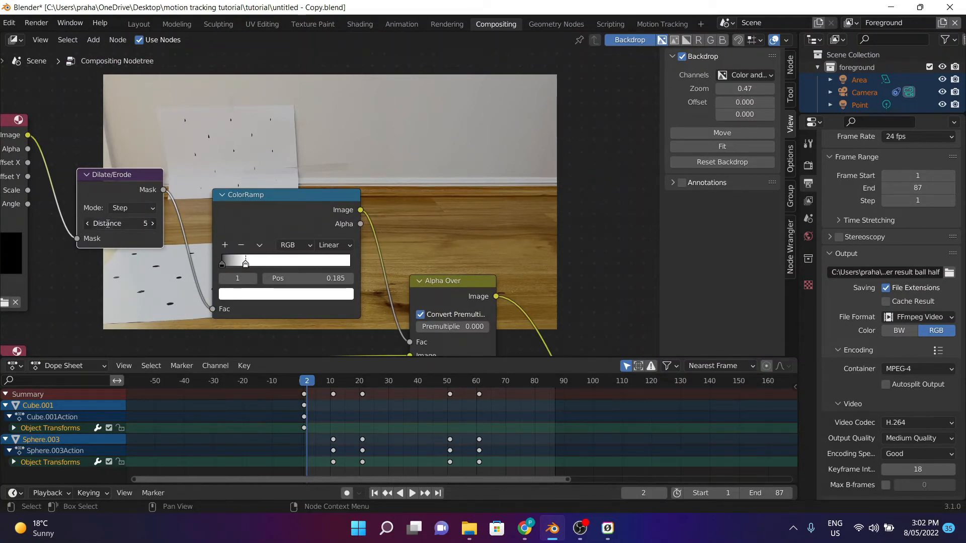
double_click(119, 224)
text(3)
key(Return)
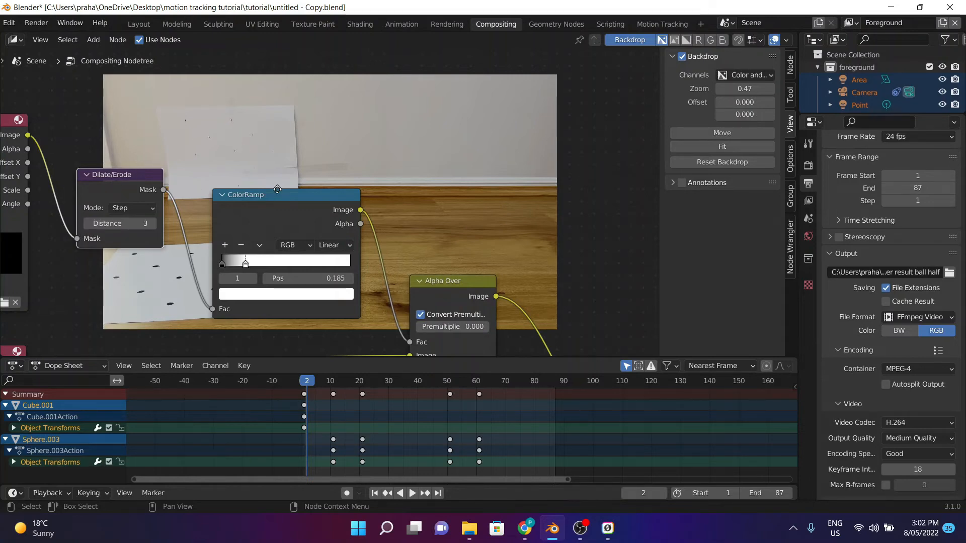
- Set the Translate node's X offset to -24
middle_drag(277, 189, 220, 25)
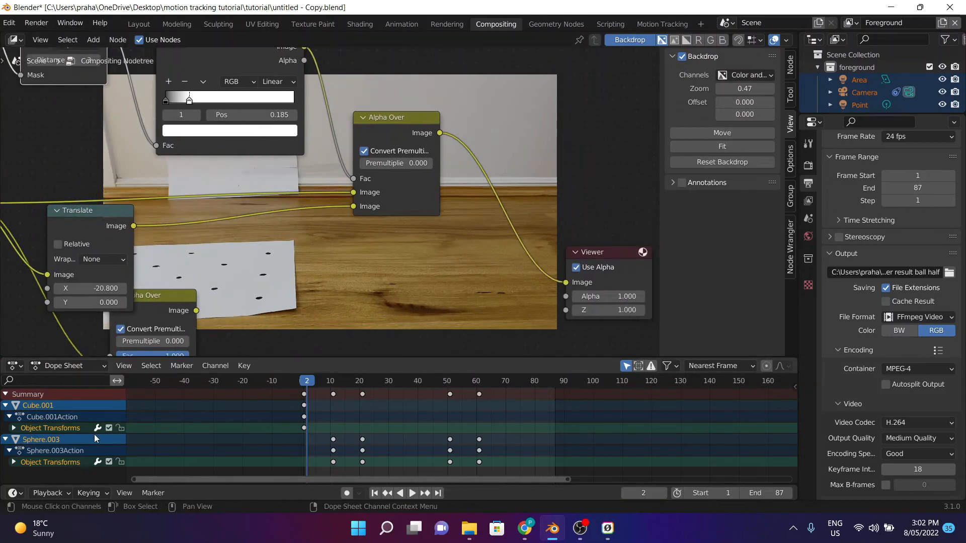
middle_drag(93, 276, 111, 219)
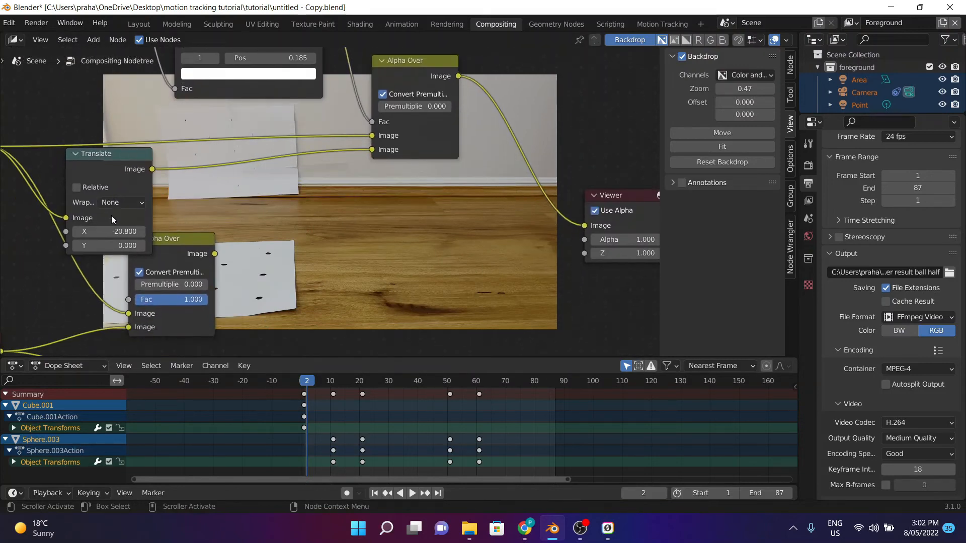
drag(113, 231, 114, 232)
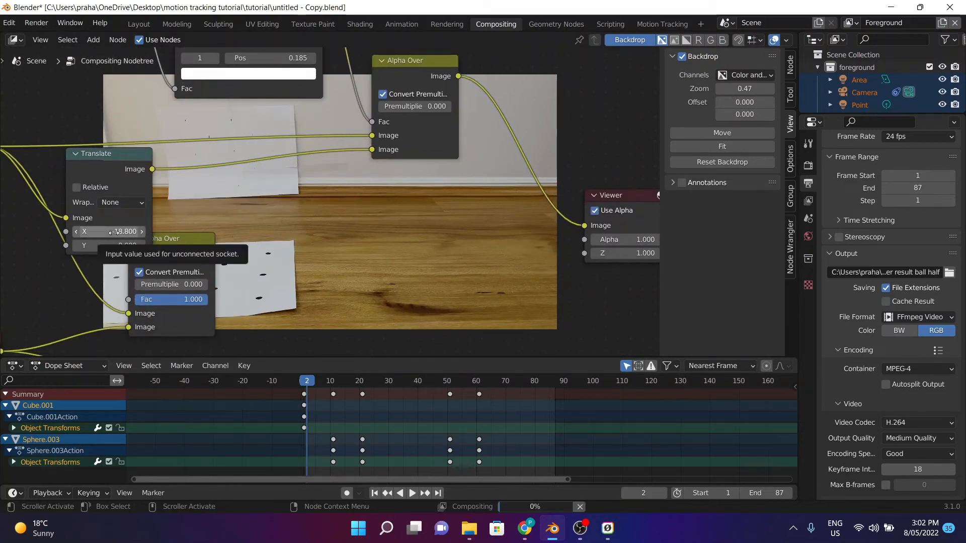
drag(113, 231, 109, 232)
middle_drag(110, 232, 160, 264)
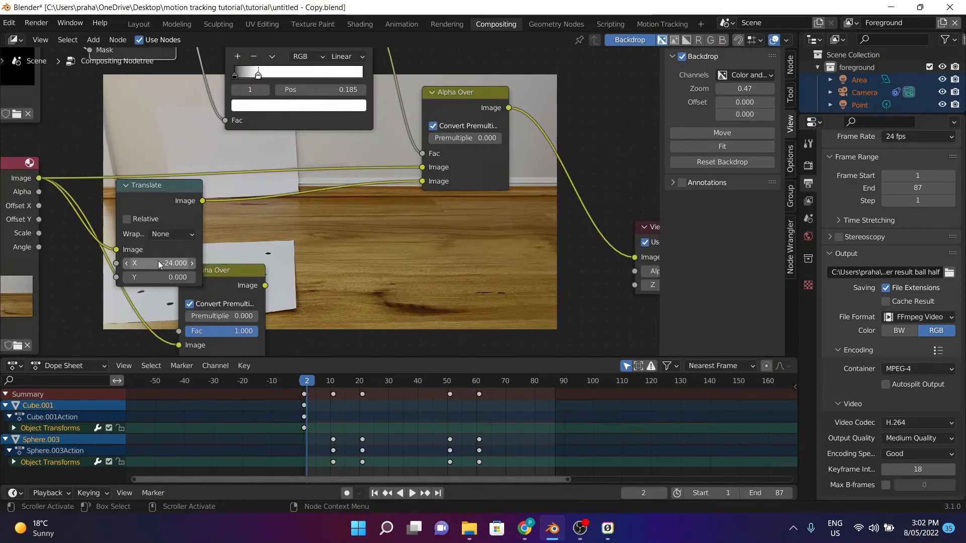
middle_drag(249, 234, 162, 319)
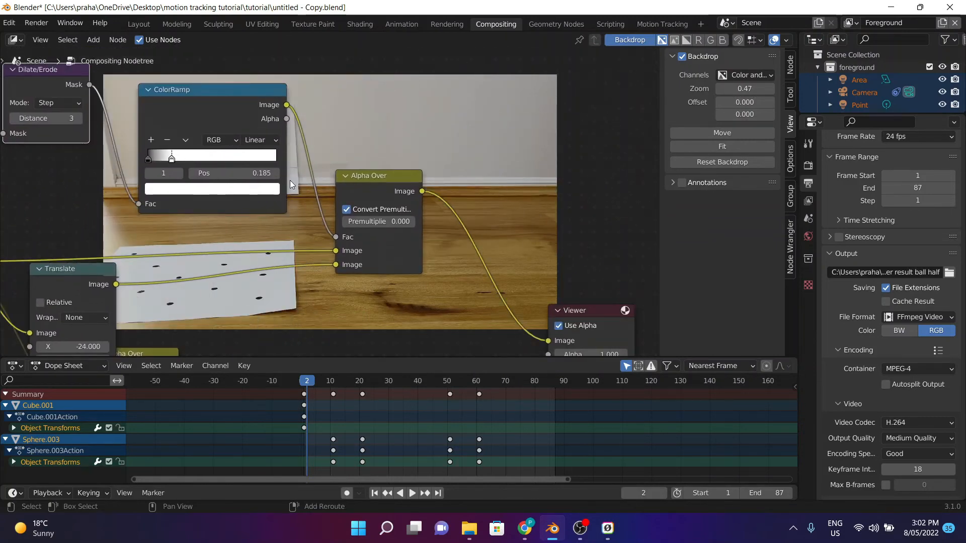
- Insert a Blur node between the ColorRamp's Image output and the Alpha Over's Fac input
key(shift+a)
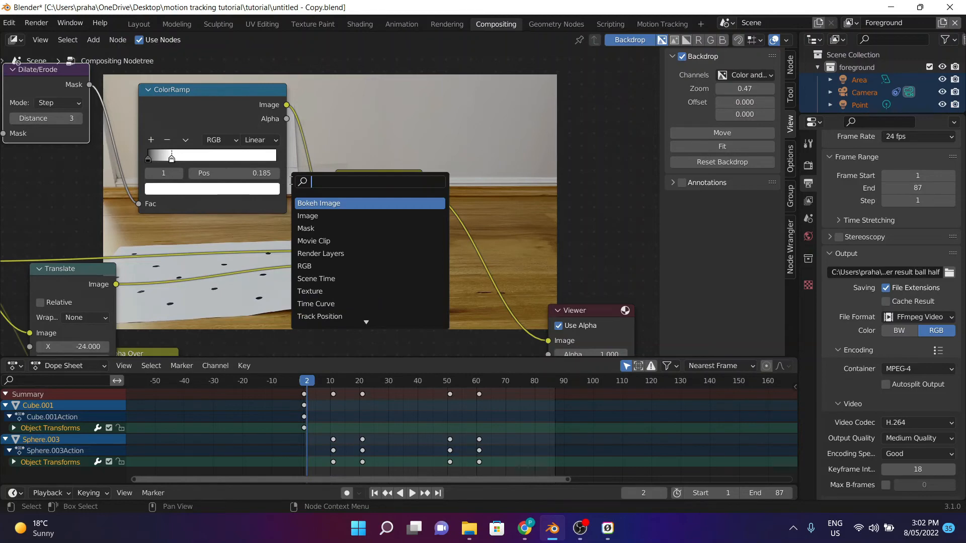
text(blur)
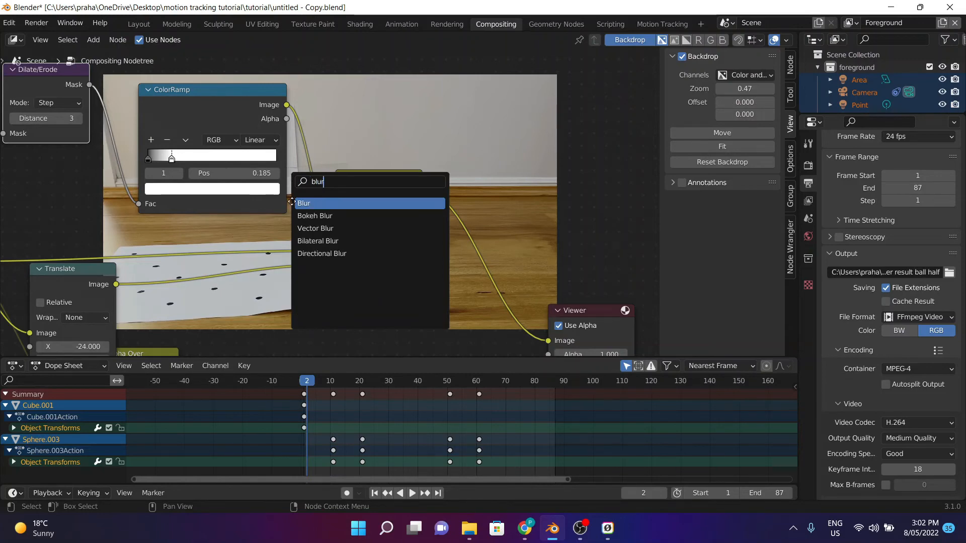
key(Return)
click(299, 132)
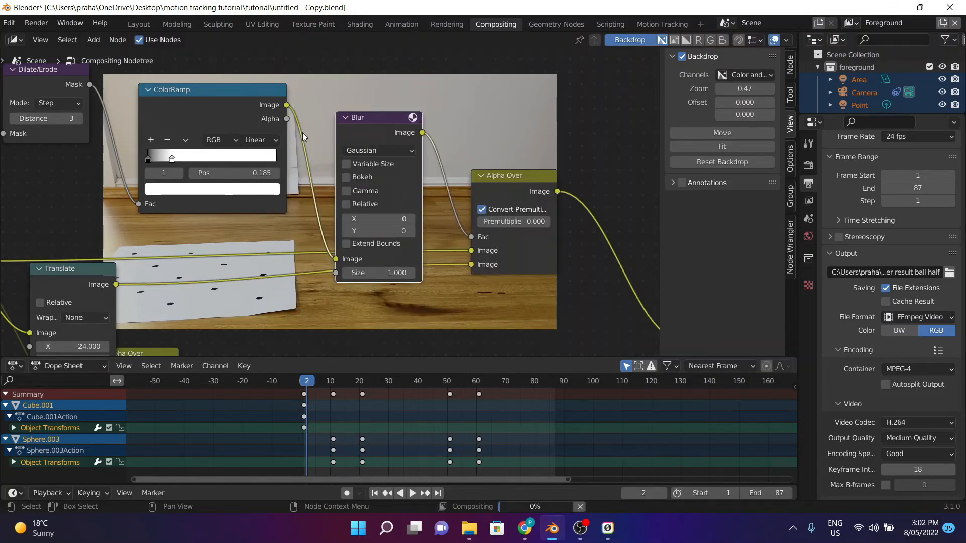
- Set the Blur node's X and Y size to 10
scroll(328, 201, up, 2)
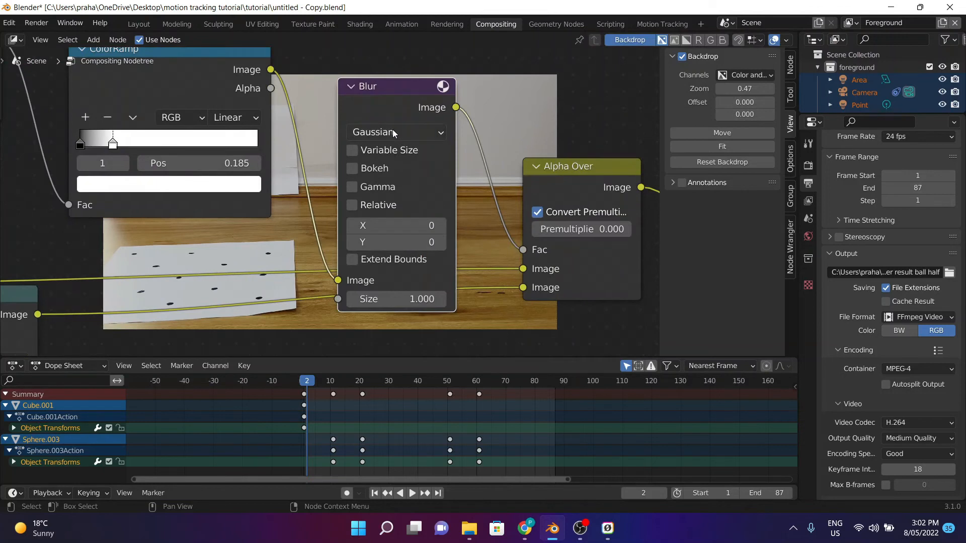
click(388, 224)
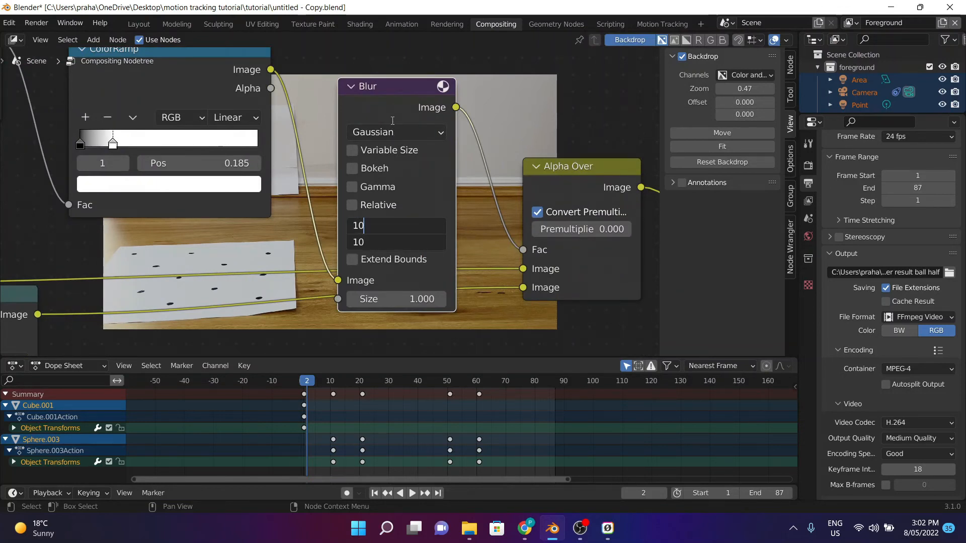
key(Return)
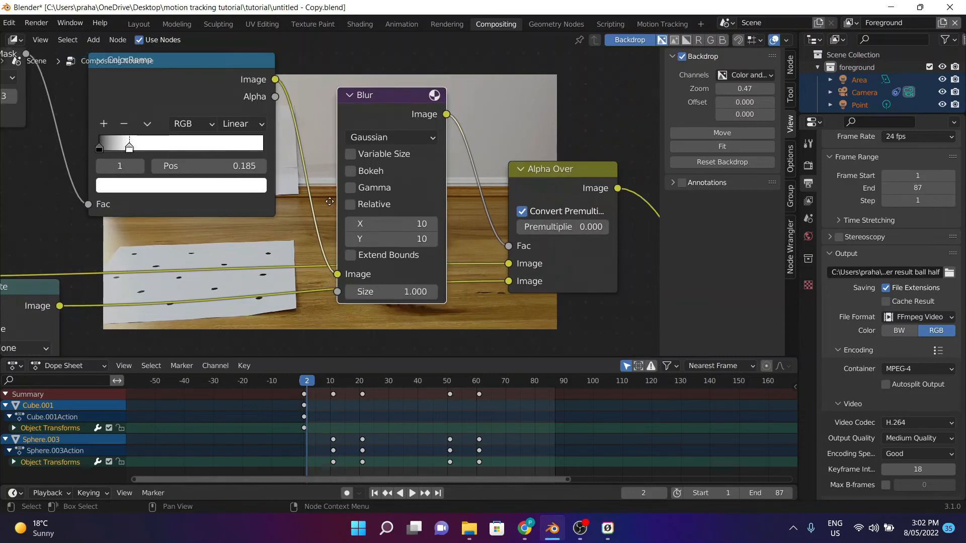
- Rearrange the nodes, placing Composite beneath the Viewer and the unused Alpha Over just below the dot-removal Alpha Over
scroll(387, 110, down, 1)
middle_drag(387, 110, 252, 192)
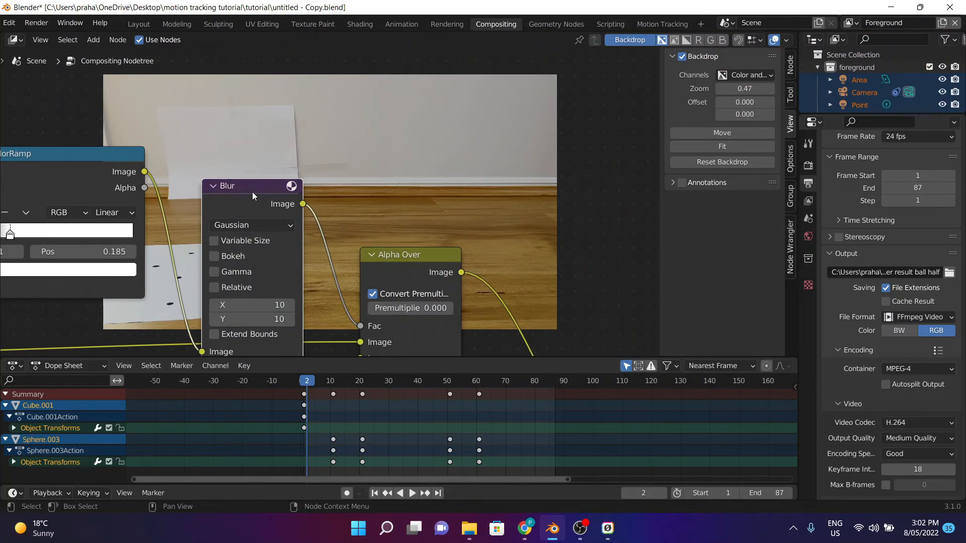
scroll(247, 170, down, 2)
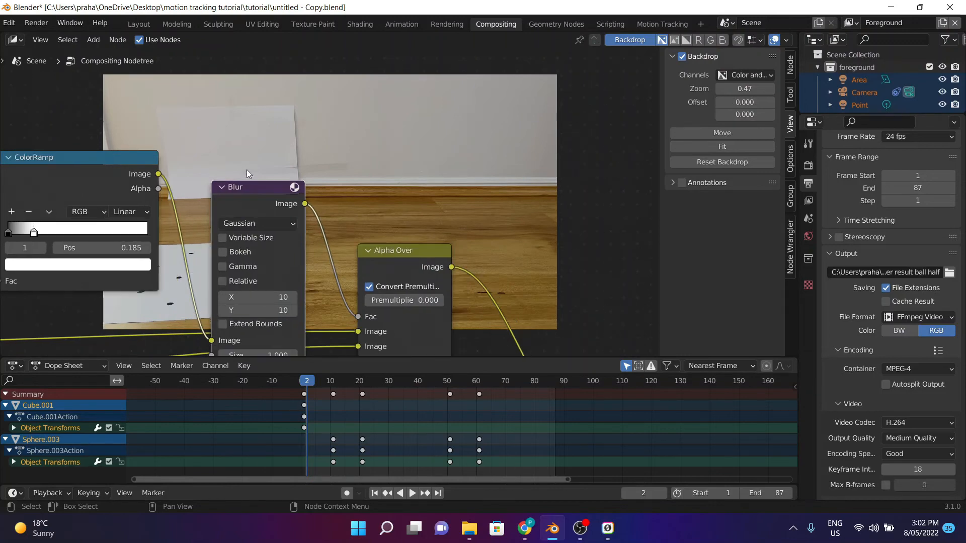
middle_drag(246, 170, 209, 267)
scroll(246, 259, down, 2)
scroll(247, 255, up, 2)
scroll(249, 237, up, 2)
scroll(244, 207, down, 1)
drag(189, 270, 559, 240)
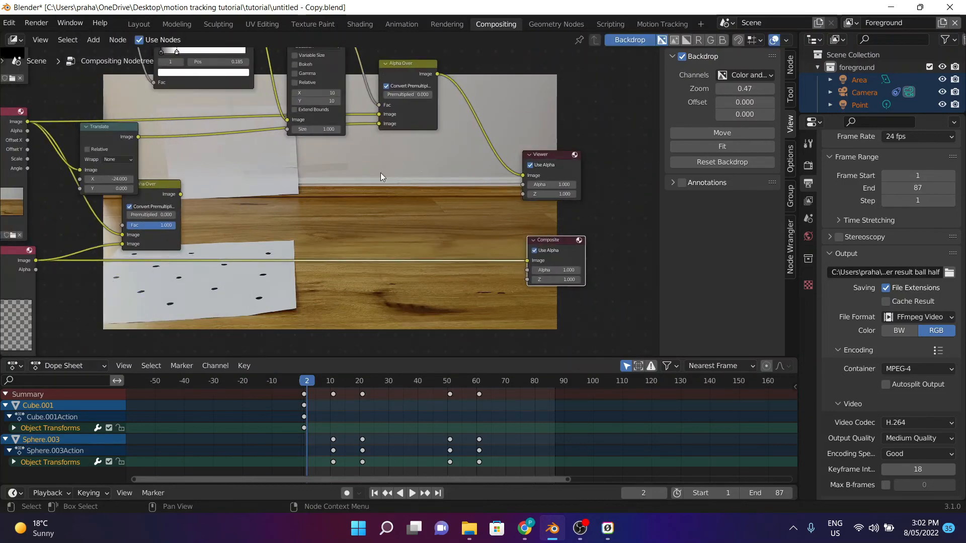
drag(405, 62, 396, 81)
scroll(330, 168, down, 3)
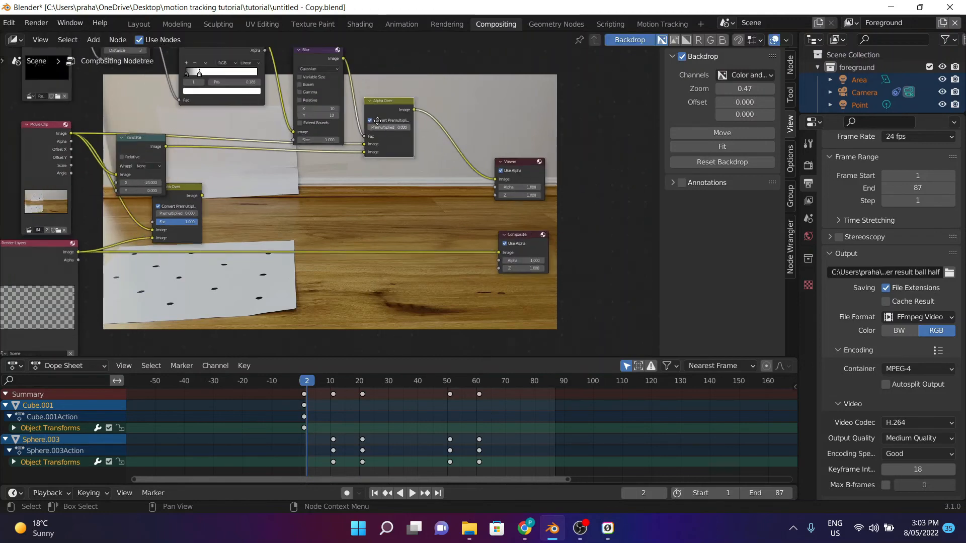
middle_drag(287, 153, 310, 160)
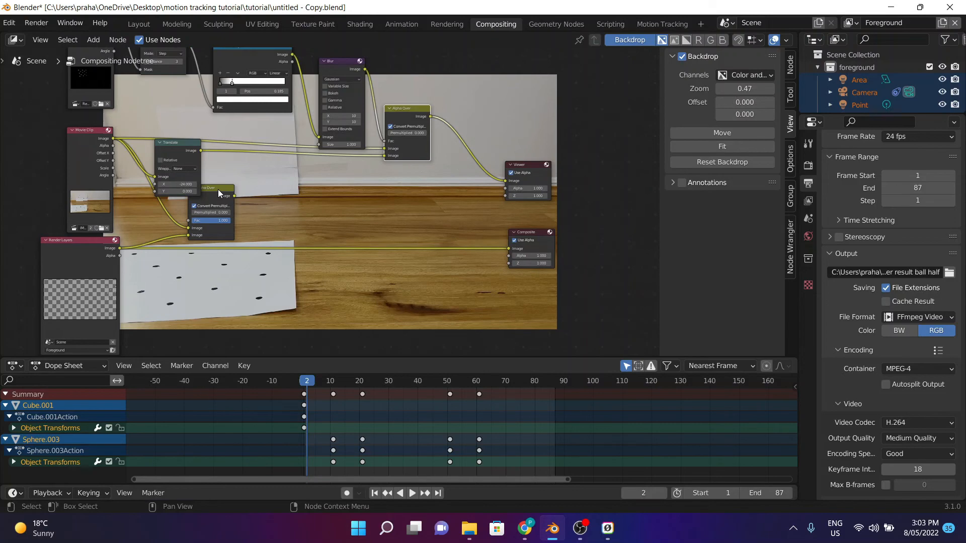
drag(218, 189, 406, 171)
- Insert a third Alpha Over node between the upper Alpha Over and the Viewer node
scroll(436, 200, up, 2)
key(shift+a)
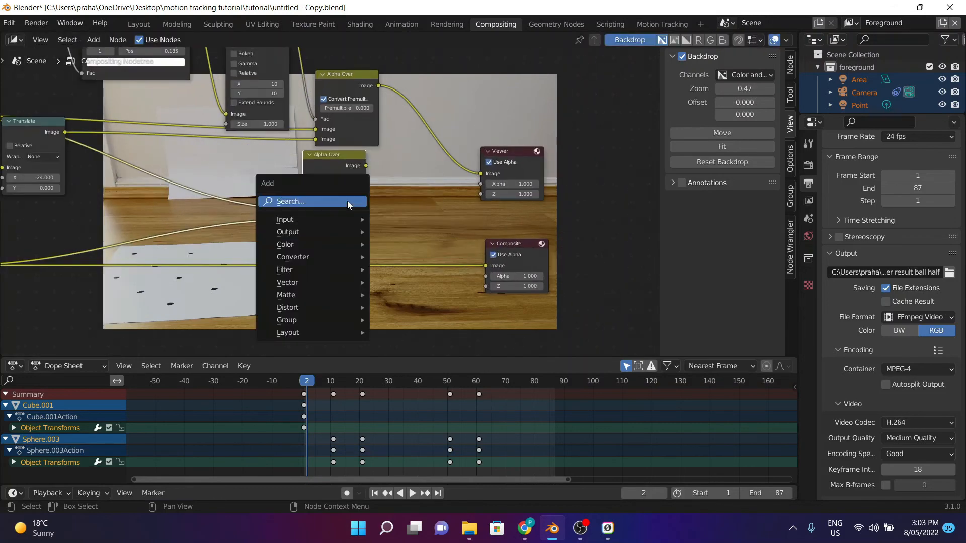
click(347, 200)
text(alph)
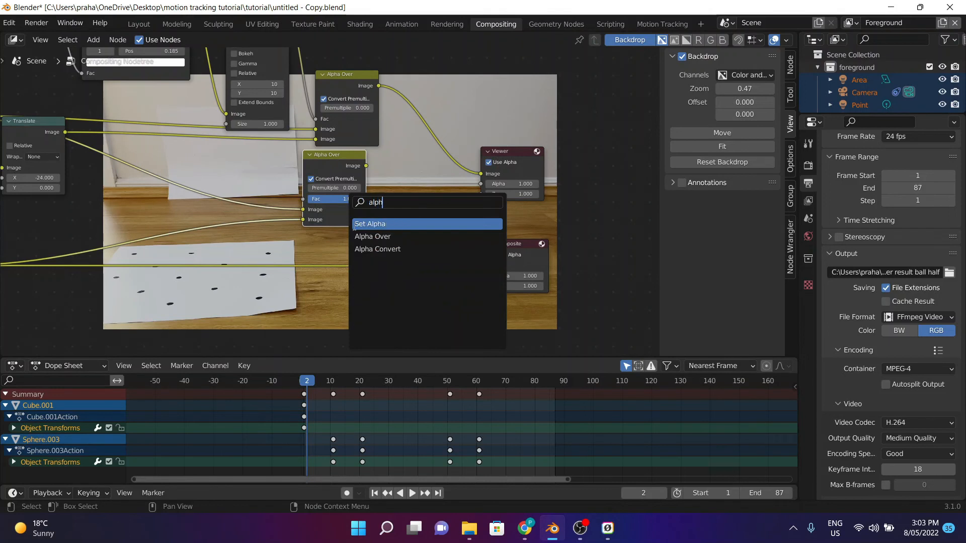
click(360, 236)
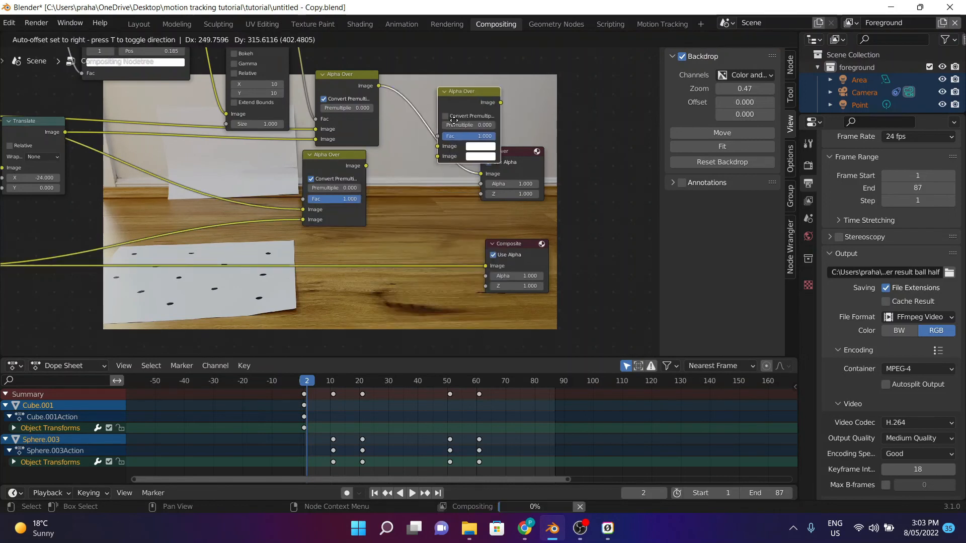
click(455, 124)
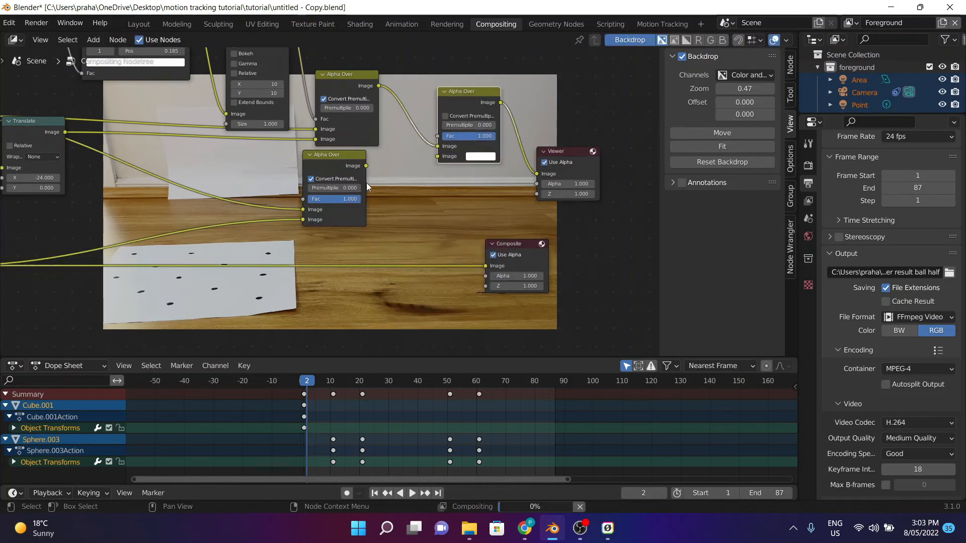
- Connect the lower Alpha Over's Image output to the new Alpha Over's first Image input, moving the upper Alpha Over's link to the second
drag(366, 166, 437, 144)
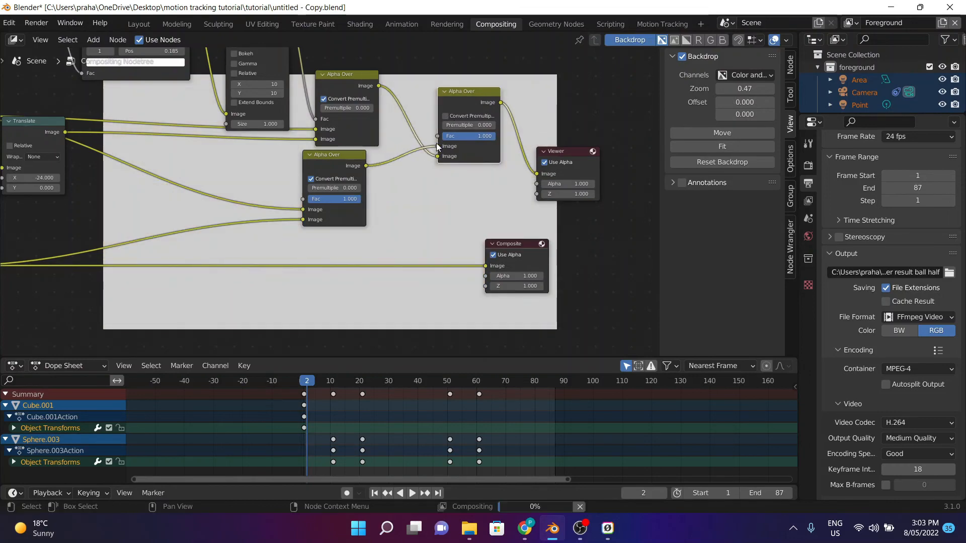
scroll(436, 143, up, 1)
middle_drag(436, 143, 439, 196)
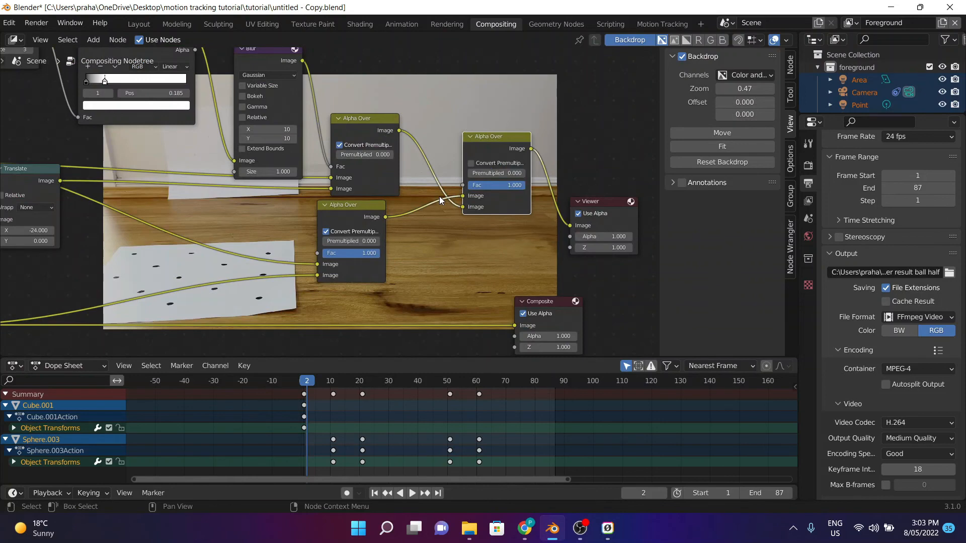
scroll(439, 197, up, 1)
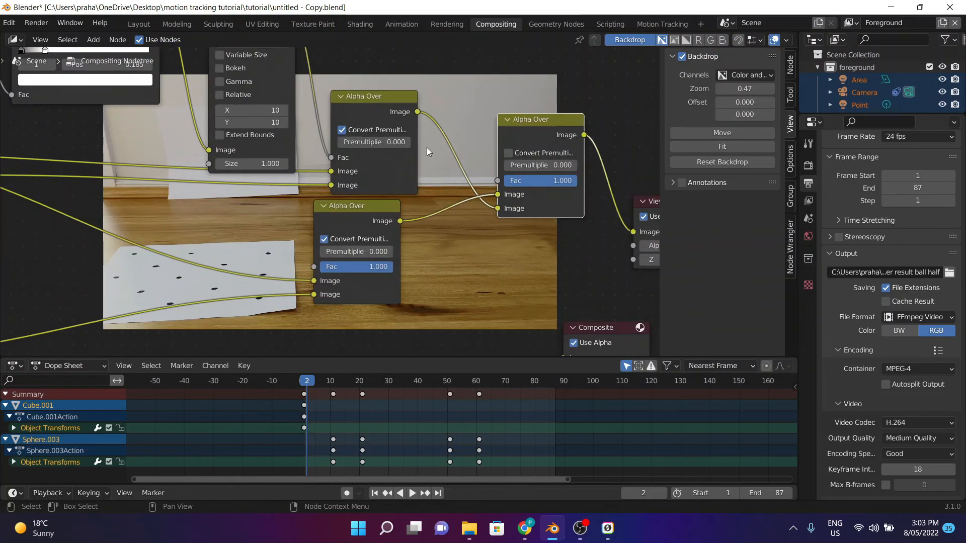
- Connect the new Alpha Over's Image output to the Composite node and place Composite beneath the Viewer
scroll(427, 146, down, 2)
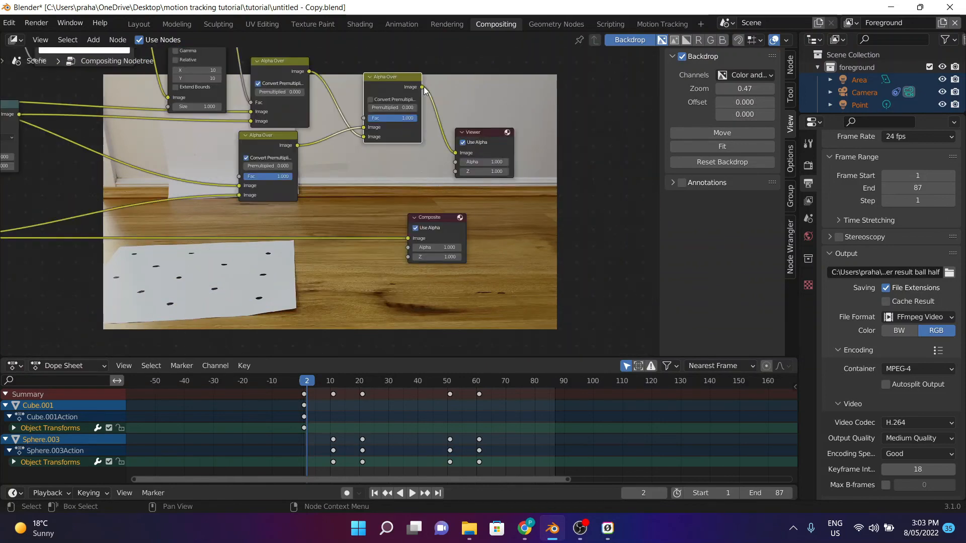
drag(421, 87, 485, 205)
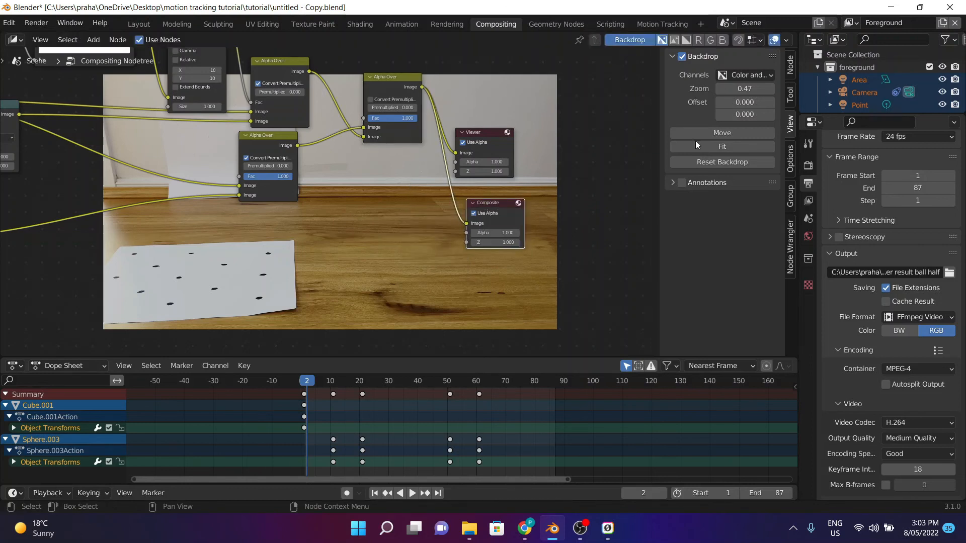
- Open the choices for the scene's render engine
click(808, 166)
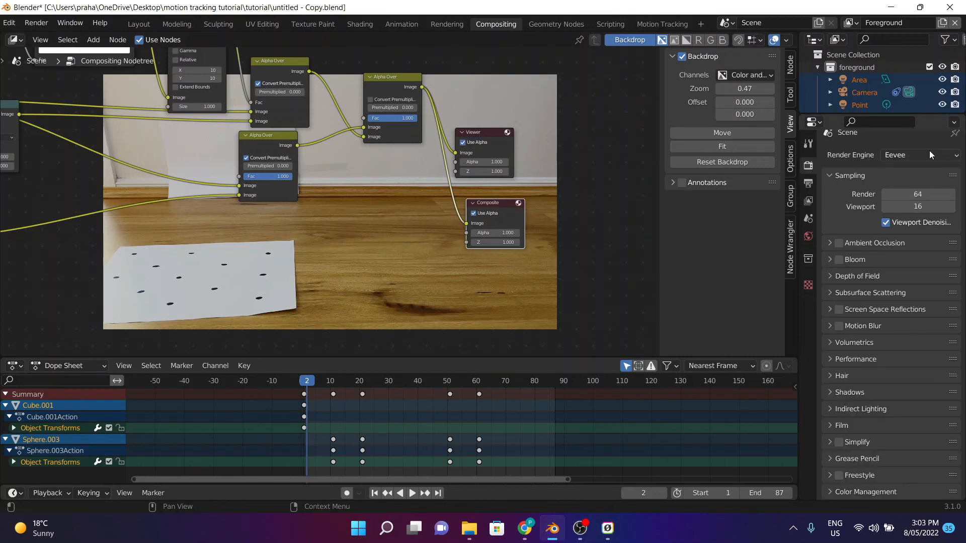
click(930, 154)
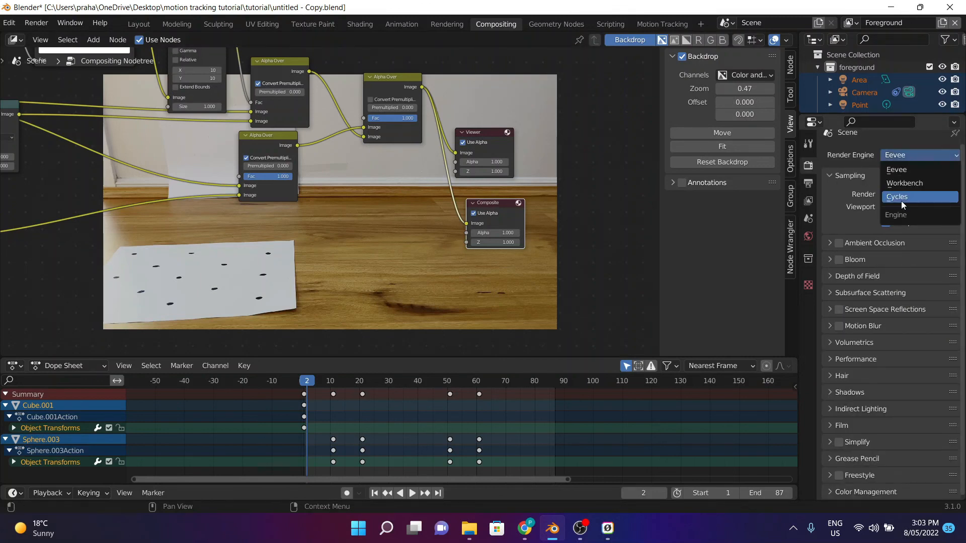